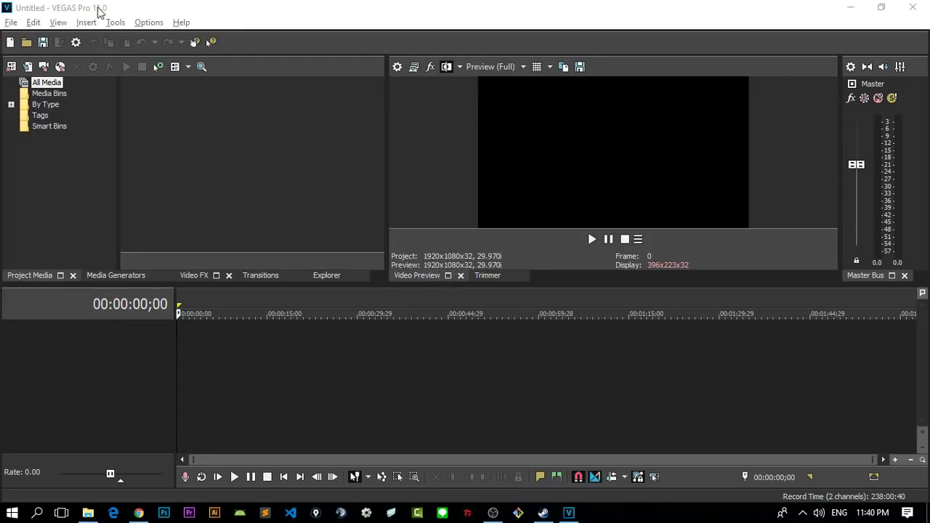
# - Switch to File Explorer, show the video files in the Videos folder, and place the window beside the project media area
pyautogui.click(88, 513)
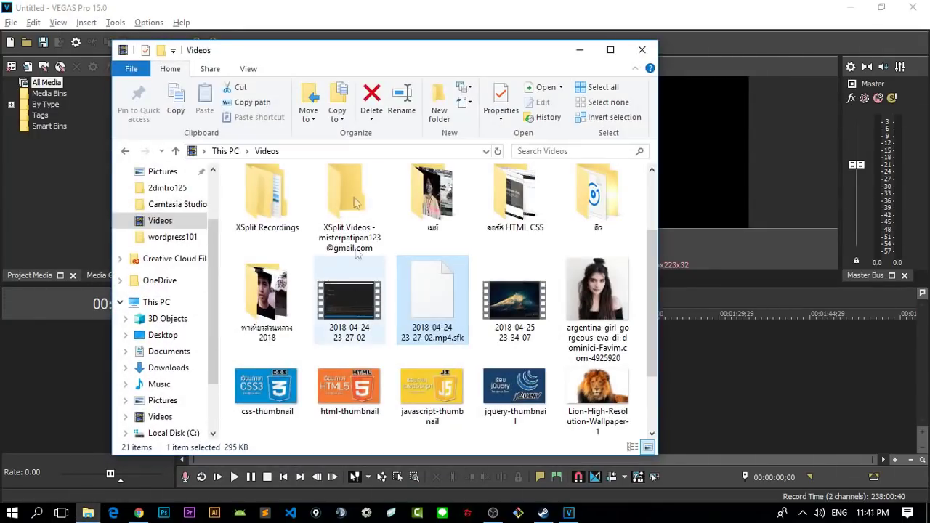
pyautogui.moveTo(364, 54); pyautogui.dragTo(520, 47)
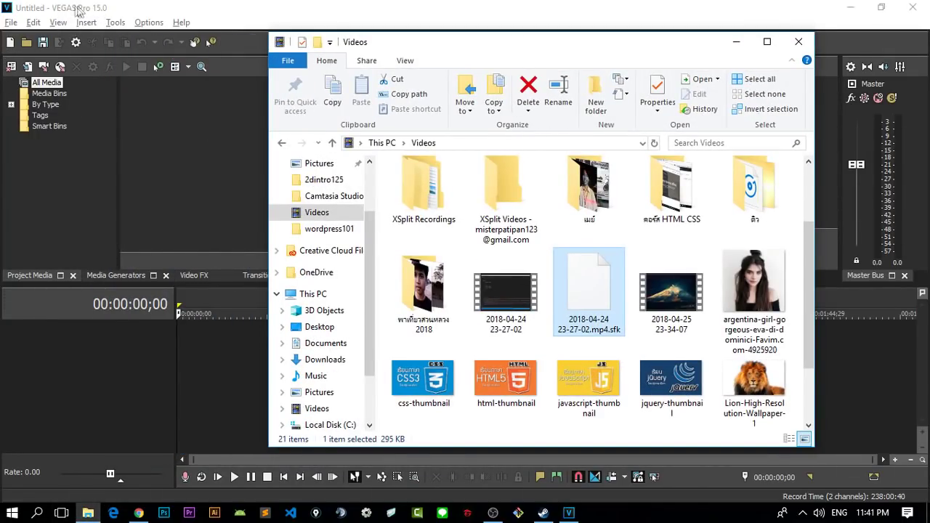
pyautogui.scroll(2, 731, 310)
pyautogui.scroll(-5, 730, 311)
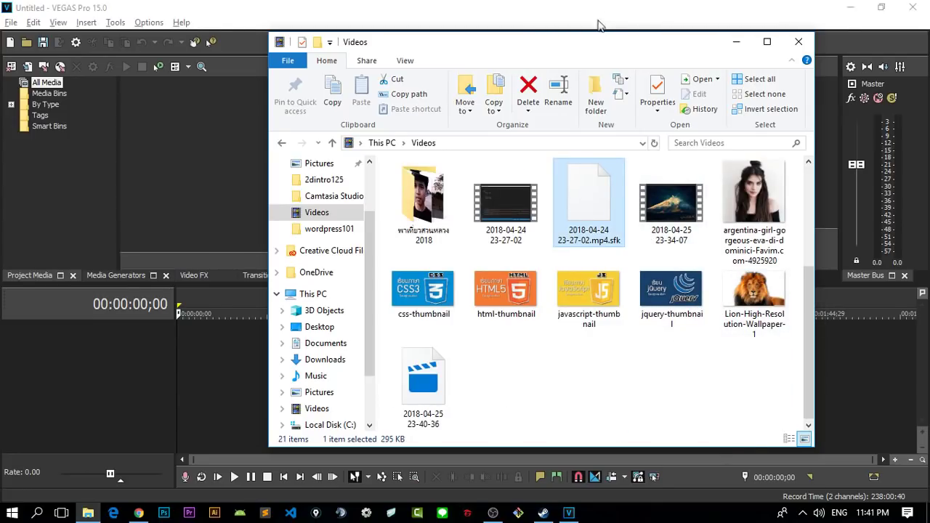
pyautogui.moveTo(607, 54); pyautogui.dragTo(682, 65)
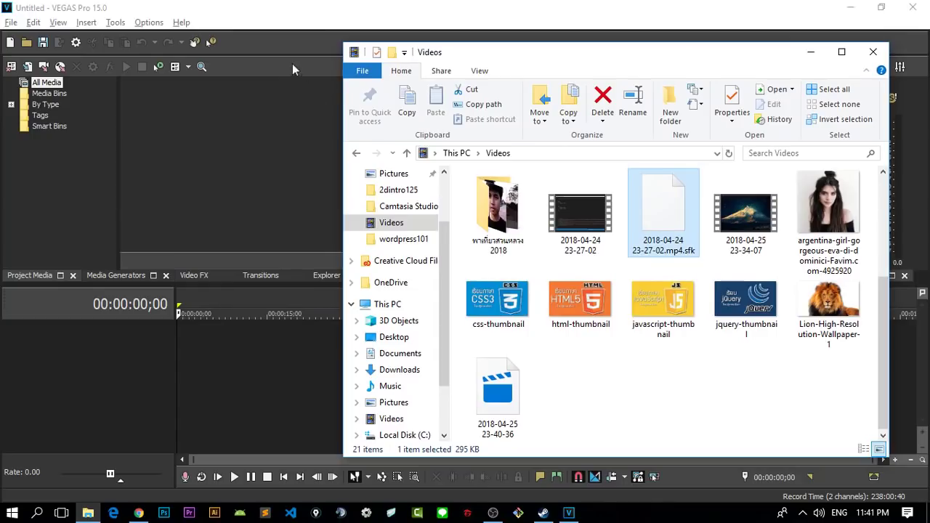
pyautogui.click(12, 23)
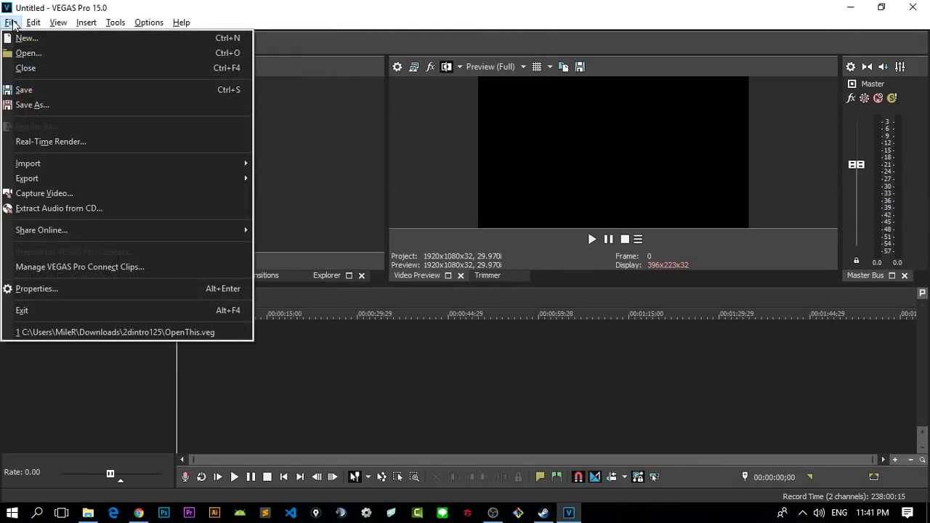
pyautogui.click(29, 54)
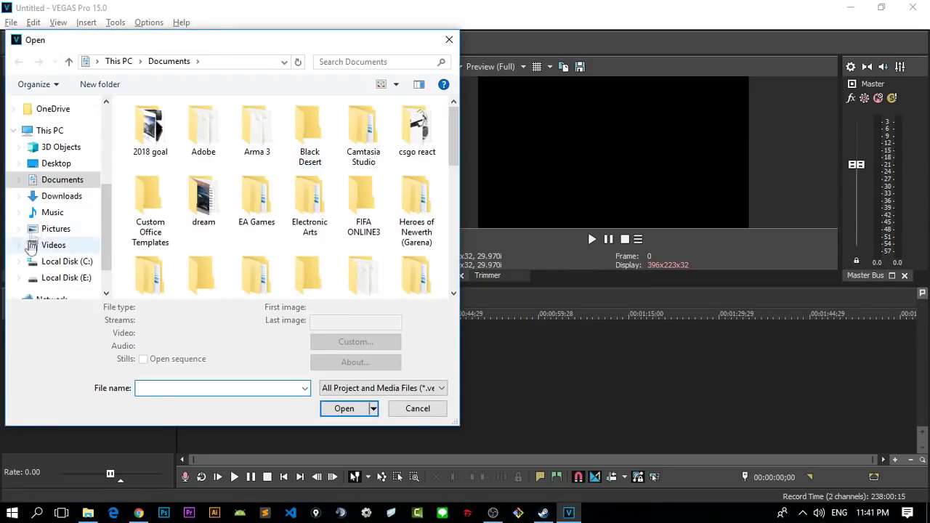
pyautogui.click(449, 39)
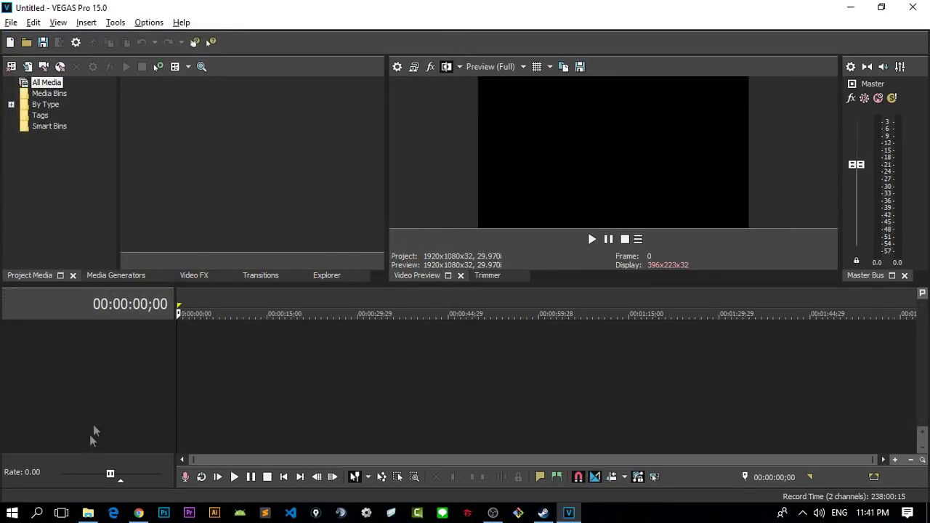
pyautogui.click(87, 512)
pyautogui.click(741, 215)
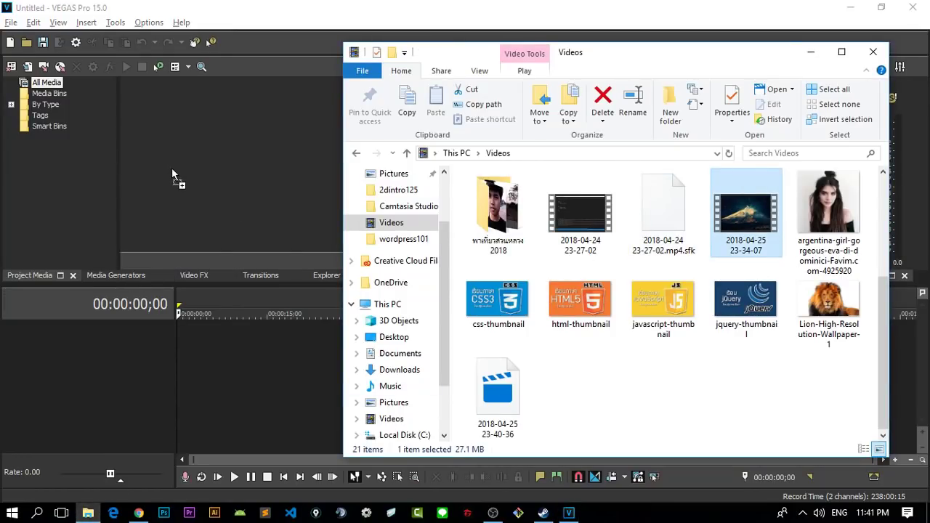
pyautogui.moveTo(172, 170); pyautogui.dragTo(172, 170)
pyautogui.click(254, 139)
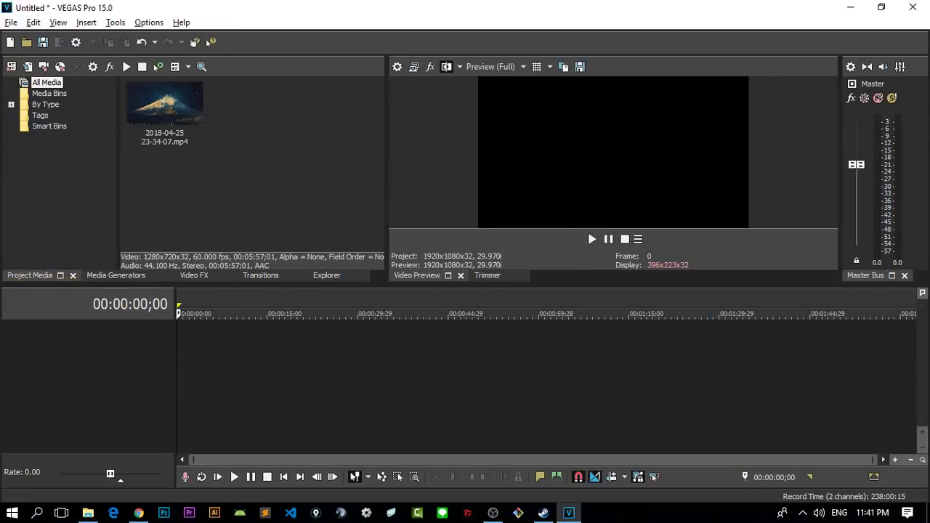
# - Examine the project media categories By Type, Media Bins, Tags and Smart Bins, and return to All Media
pyautogui.click(87, 170)
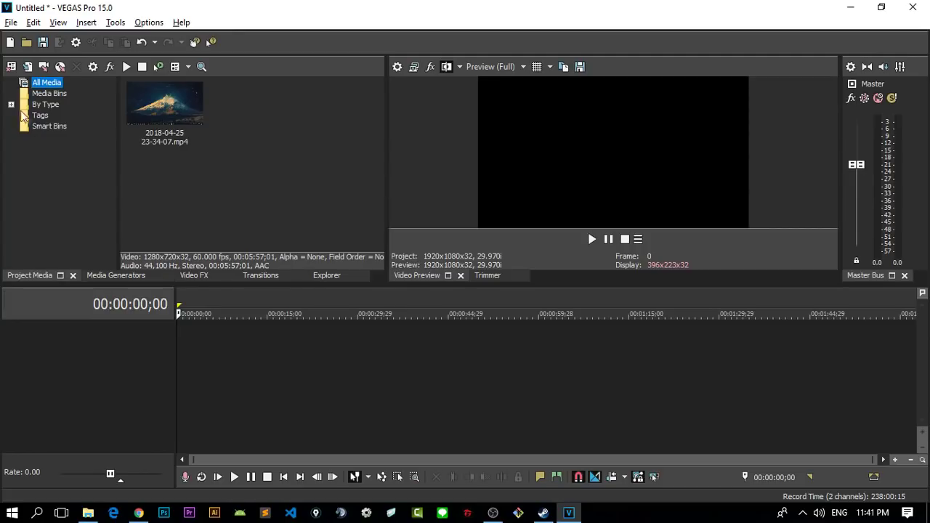
pyautogui.click(11, 104)
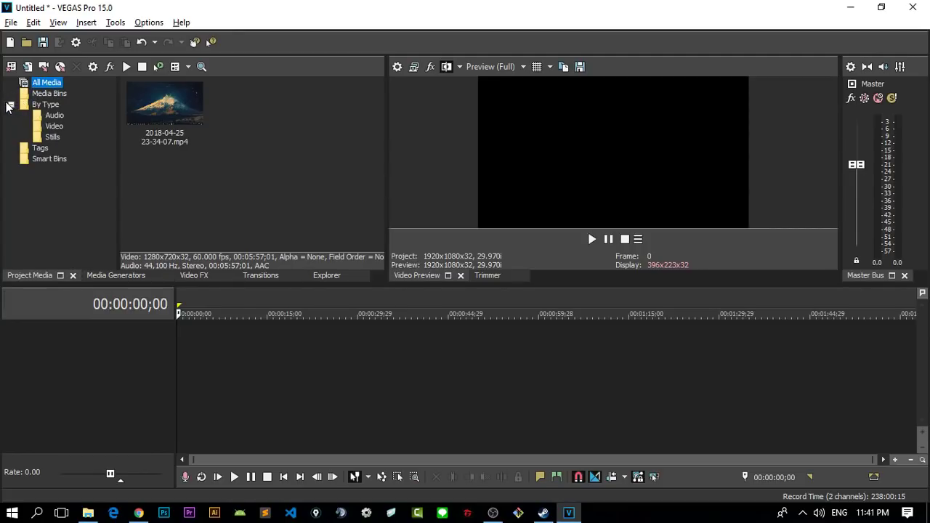
pyautogui.click(11, 105)
pyautogui.click(48, 93)
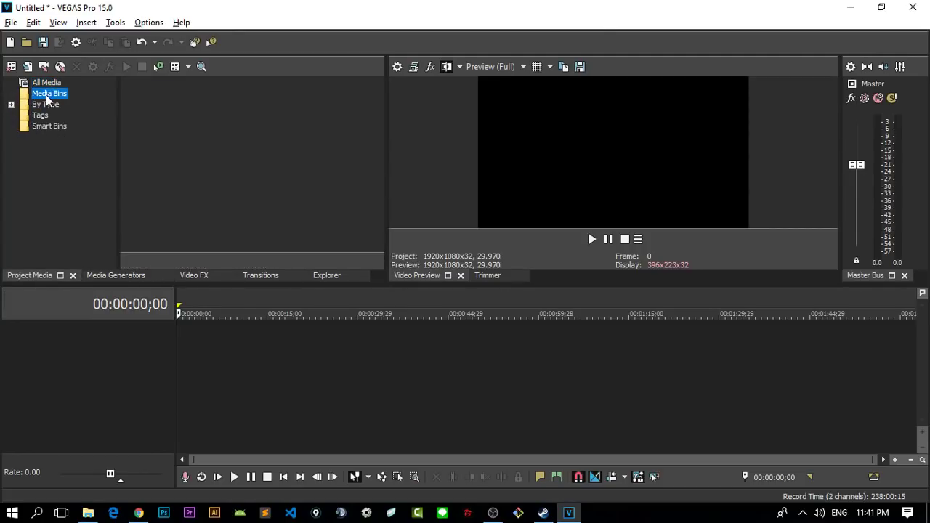
pyautogui.click(40, 115)
pyautogui.click(48, 125)
pyautogui.click(47, 83)
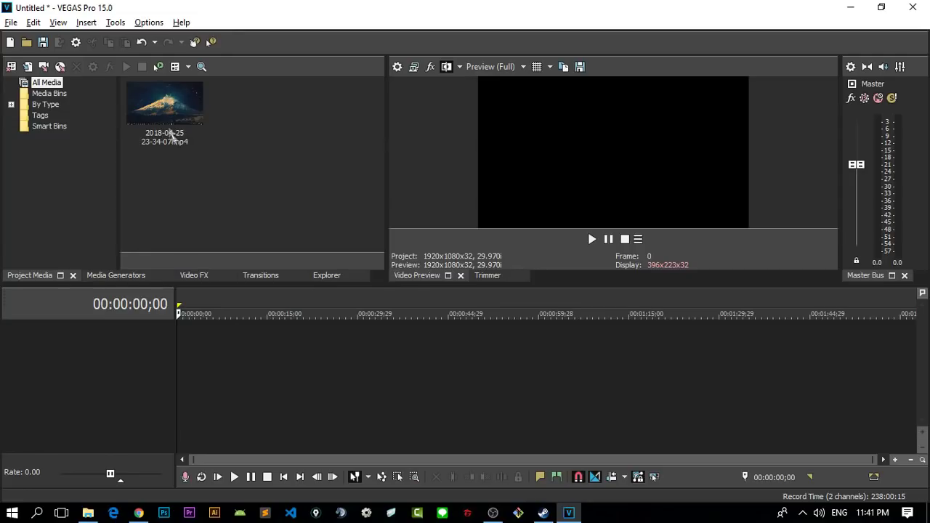
pyautogui.click(173, 131)
pyautogui.moveTo(278, 172); pyautogui.dragTo(196, 123)
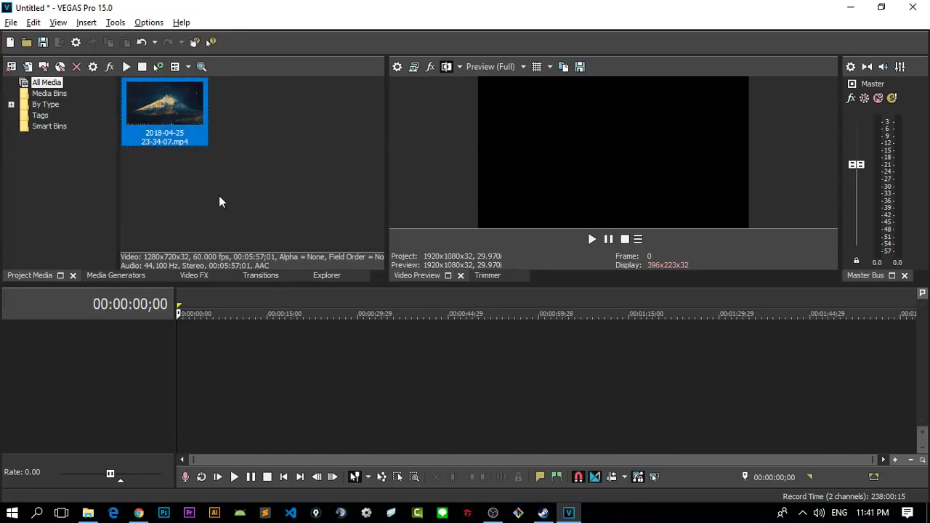
pyautogui.click(220, 202)
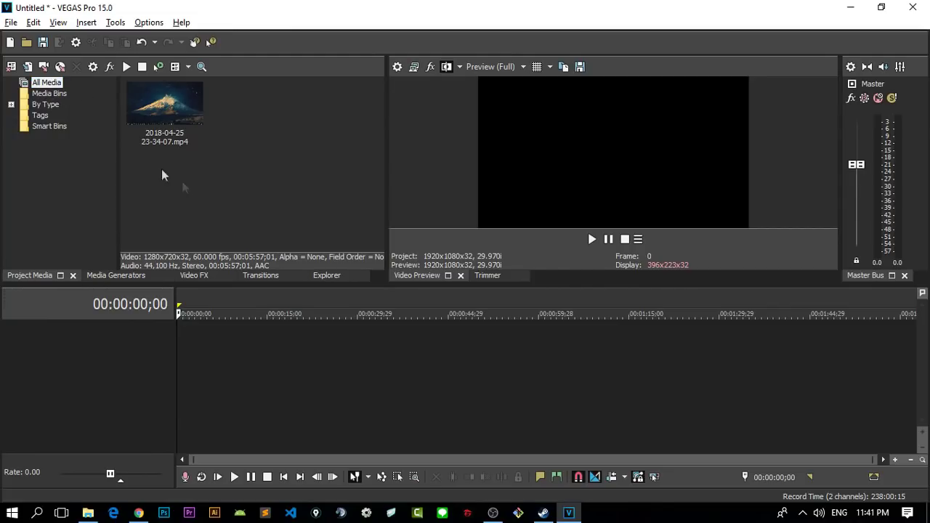
pyautogui.click(49, 85)
pyautogui.moveTo(296, 149); pyautogui.dragTo(180, 115)
pyautogui.click(55, 94)
pyautogui.click(53, 106)
pyautogui.click(47, 116)
pyautogui.click(48, 105)
pyautogui.click(52, 95)
pyautogui.click(55, 86)
pyautogui.moveTo(284, 184); pyautogui.dragTo(145, 94)
pyautogui.click(247, 193)
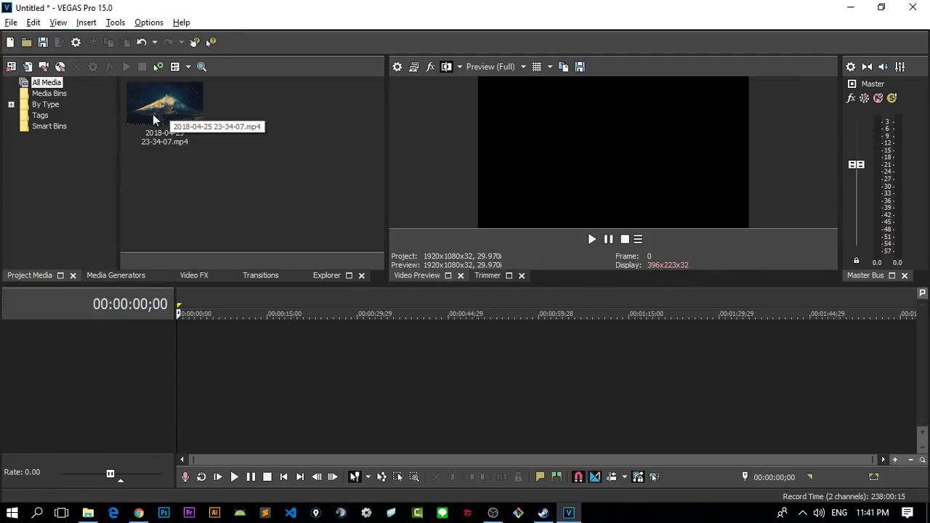
# - Place the imported clip on the timeline, matching the project video settings to it, and shift it about 8 seconds later
pyautogui.moveTo(157, 120); pyautogui.dragTo(235, 364)
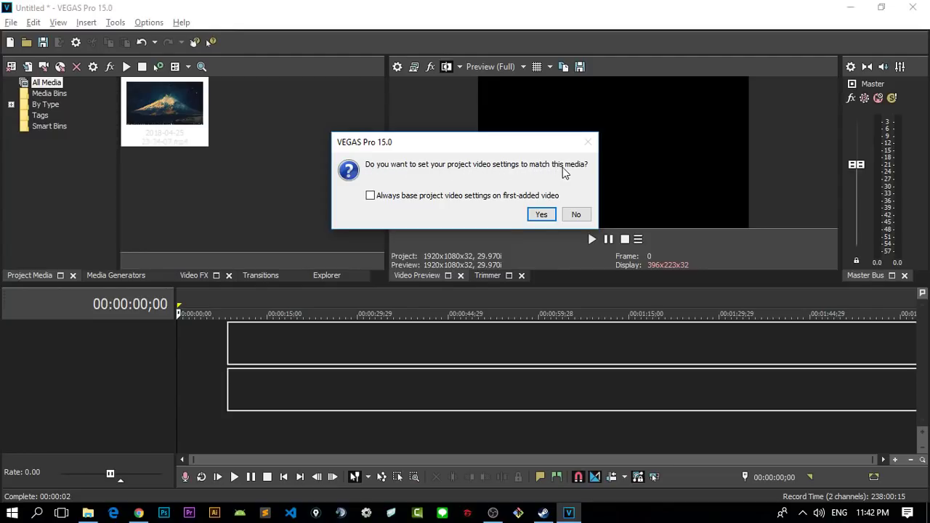
pyautogui.click(541, 215)
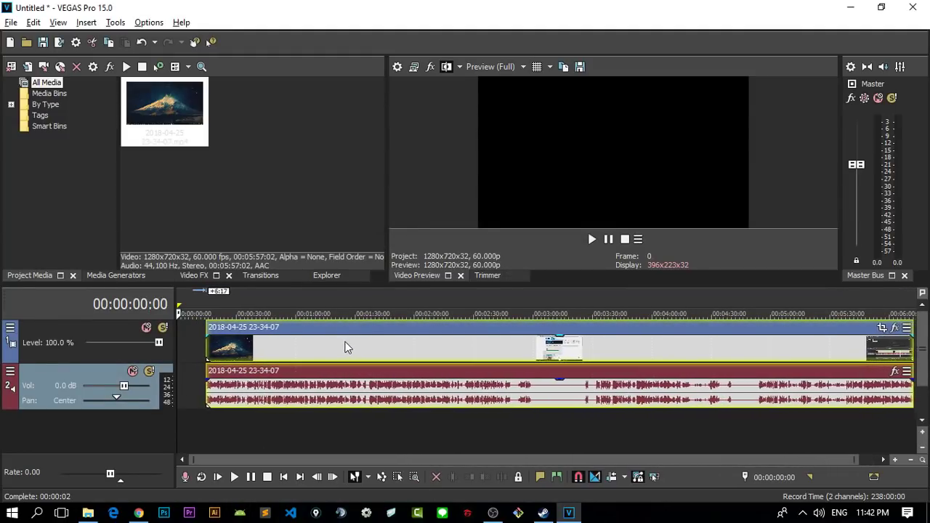
pyautogui.moveTo(281, 342); pyautogui.dragTo(334, 393)
# - Preview the clip's content at several different points along the timeline
pyautogui.click(362, 367)
pyautogui.click(263, 353)
pyautogui.click(328, 349)
pyautogui.click(427, 352)
pyautogui.click(277, 355)
pyautogui.click(363, 355)
pyautogui.click(474, 354)
pyautogui.click(537, 354)
# - Split the clip at 00:01:42:07 and at about 00:03:14, and delete the section between the two cuts
pyautogui.click(376, 353)
pyautogui.click(378, 355)
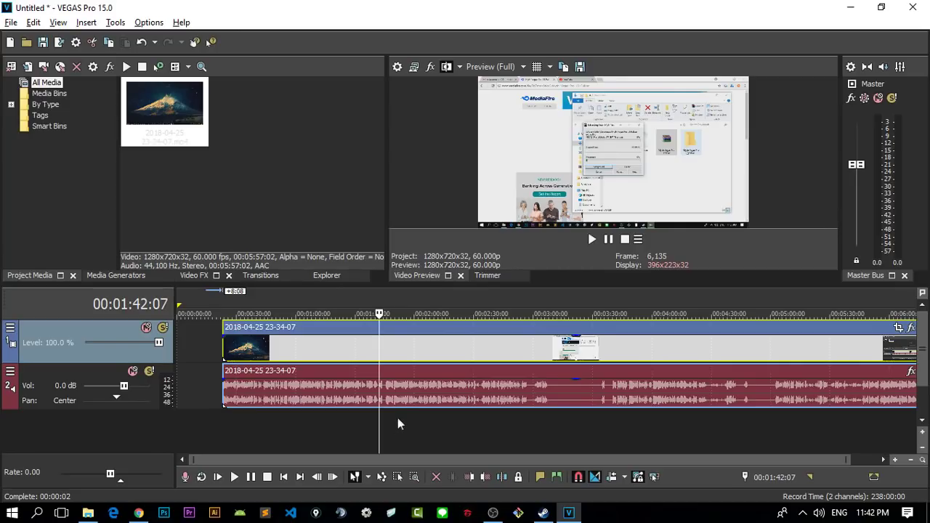
pyautogui.press('s')
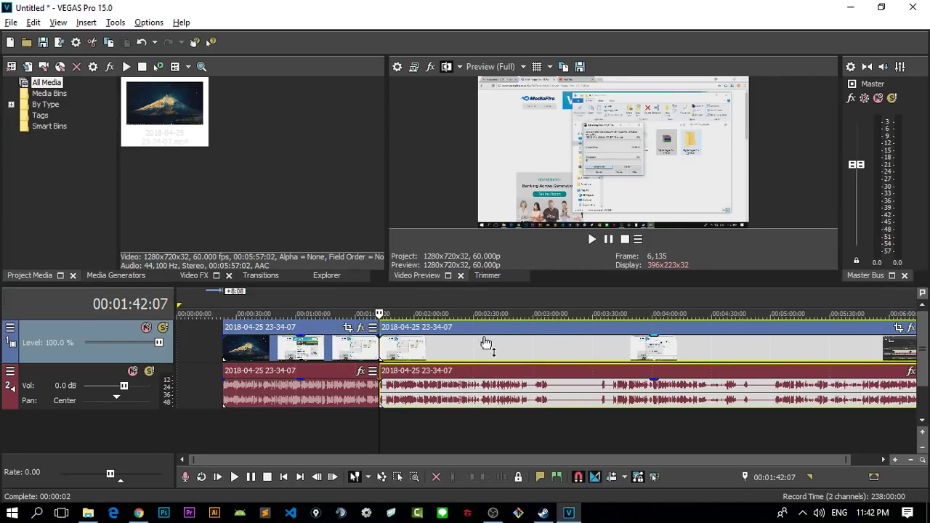
pyautogui.click(562, 353)
pyautogui.press('s')
pyautogui.click(494, 385)
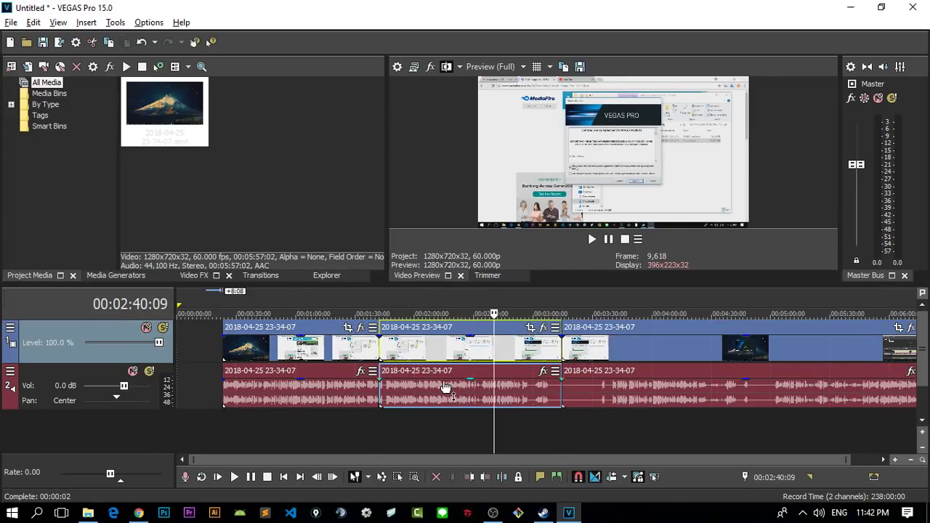
pyautogui.press('Delete')
# - Try moving the remaining second section against the end of the first, and undo the move
pyautogui.moveTo(621, 355); pyautogui.dragTo(419, 355)
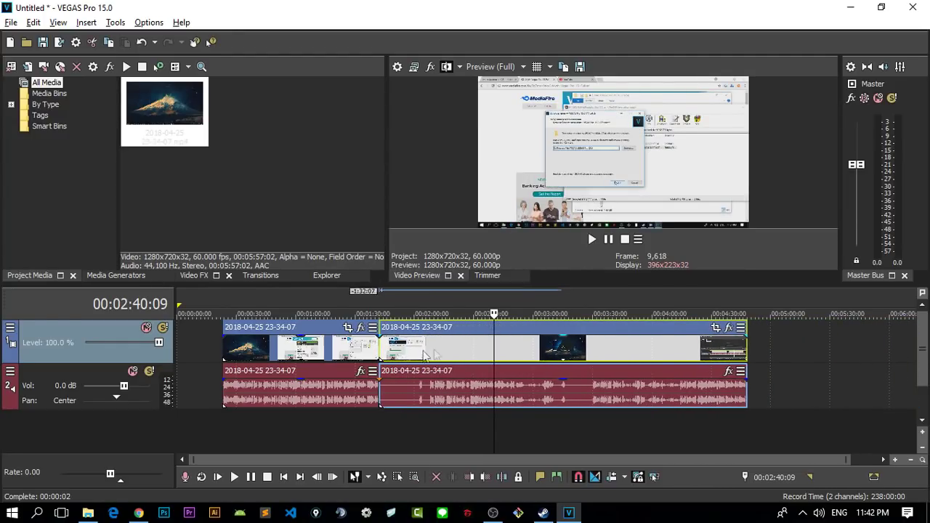
pyautogui.hotkey('ctrl', 'z')
pyautogui.rightClick(418, 343)
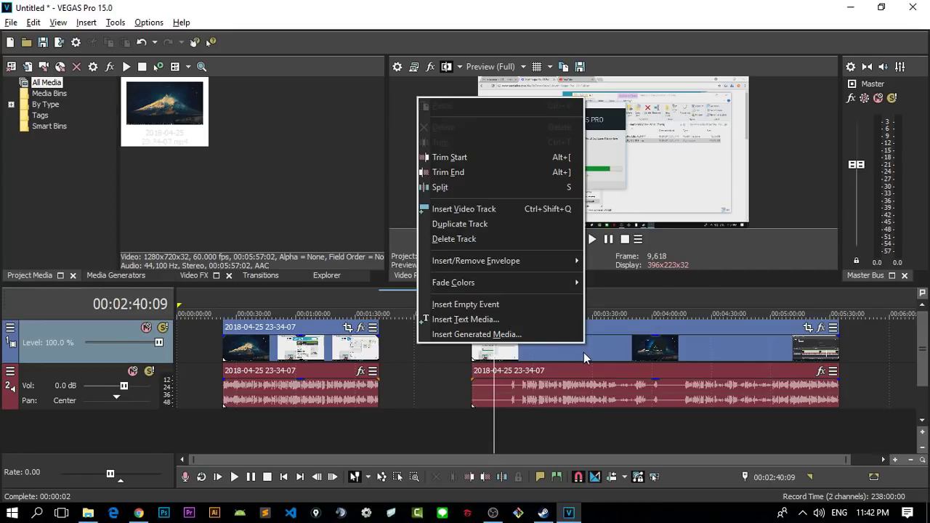
pyautogui.click(583, 353)
# - Move the second section back to close the gap, and overlap it with the first as a crossfade of about 6 seconds
pyautogui.moveTo(583, 353); pyautogui.dragTo(490, 352)
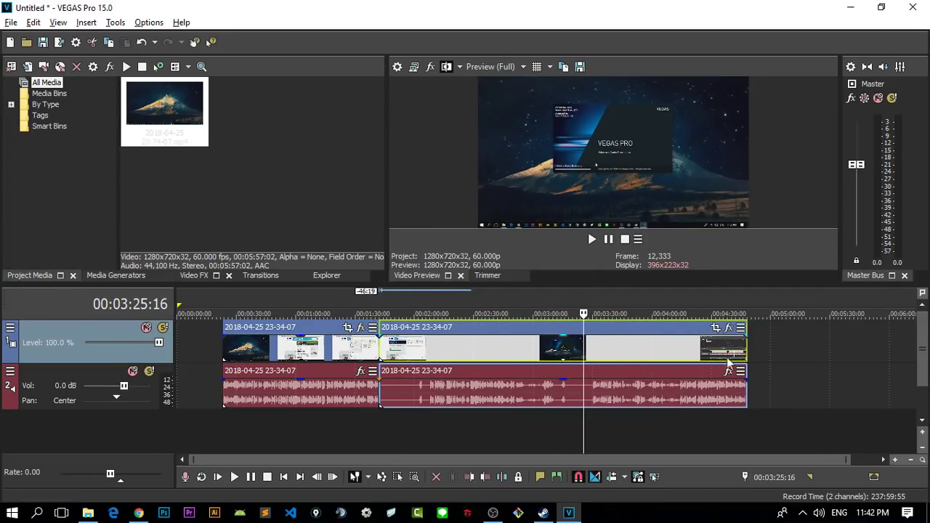
pyautogui.moveTo(664, 354)
pyautogui.mouseDown()
pyautogui.moveTo(586, 355)
pyautogui.moveTo(716, 360)
pyautogui.moveTo(665, 362)
pyautogui.mouseUp()
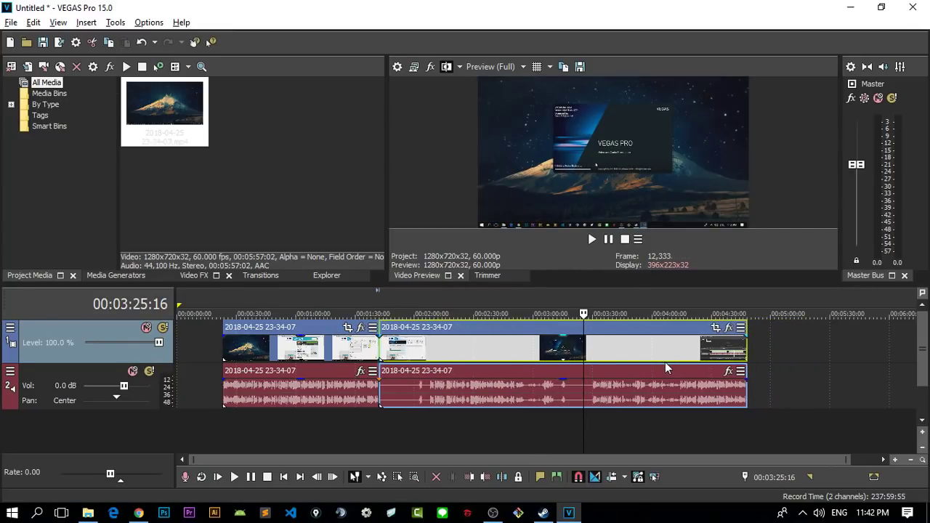
pyautogui.moveTo(431, 357)
pyautogui.mouseDown()
pyautogui.moveTo(445, 357)
pyautogui.moveTo(424, 360)
pyautogui.mouseUp()
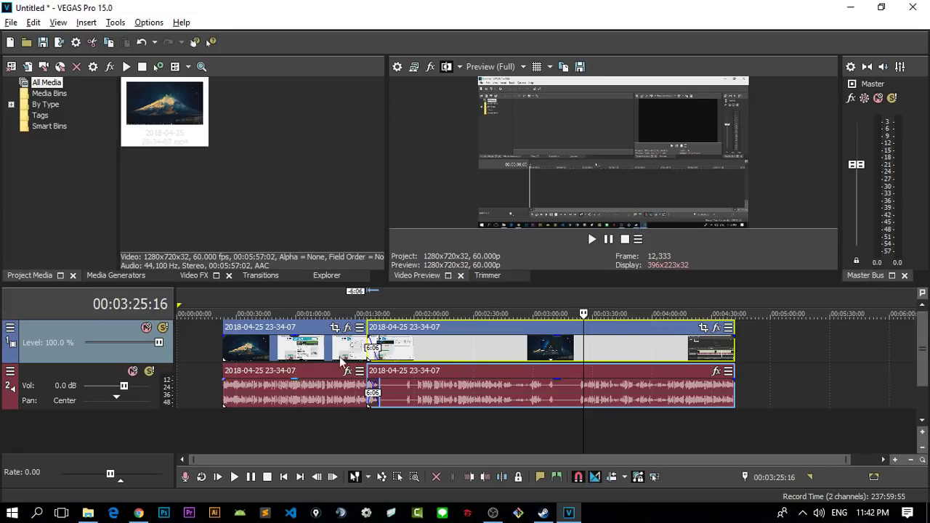
pyautogui.moveTo(410, 353)
pyautogui.mouseDown()
pyautogui.moveTo(422, 353)
pyautogui.moveTo(408, 353)
pyautogui.mouseUp()
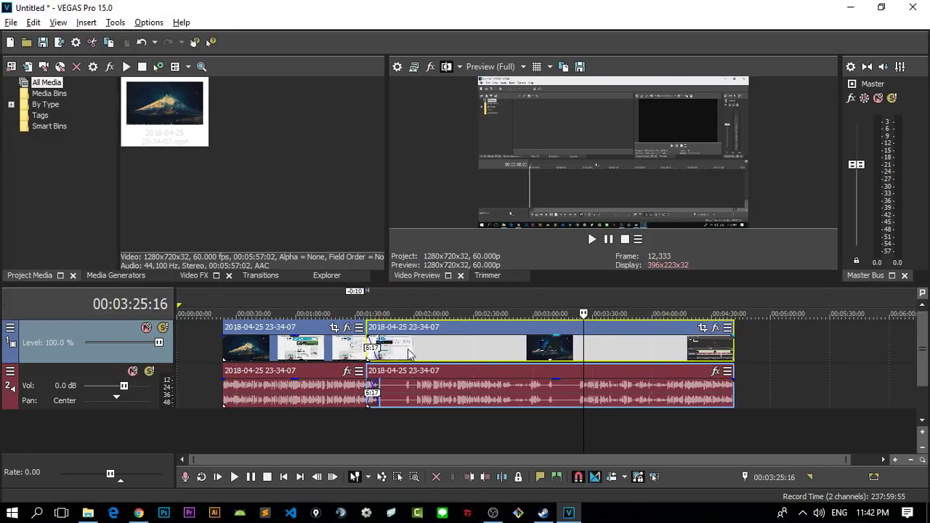
# - Play back the crossfade between the two sections and lower the master output volume to -49.4 dB
pyautogui.click(362, 345)
pyautogui.press('space')
pyautogui.press('space')
pyautogui.scroll(5, 658, 311)
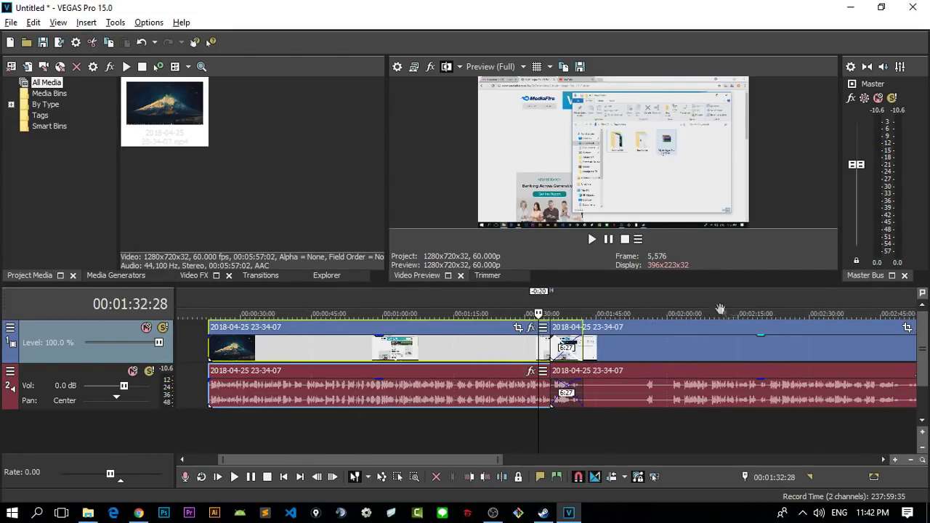
pyautogui.scroll(-2, 658, 311)
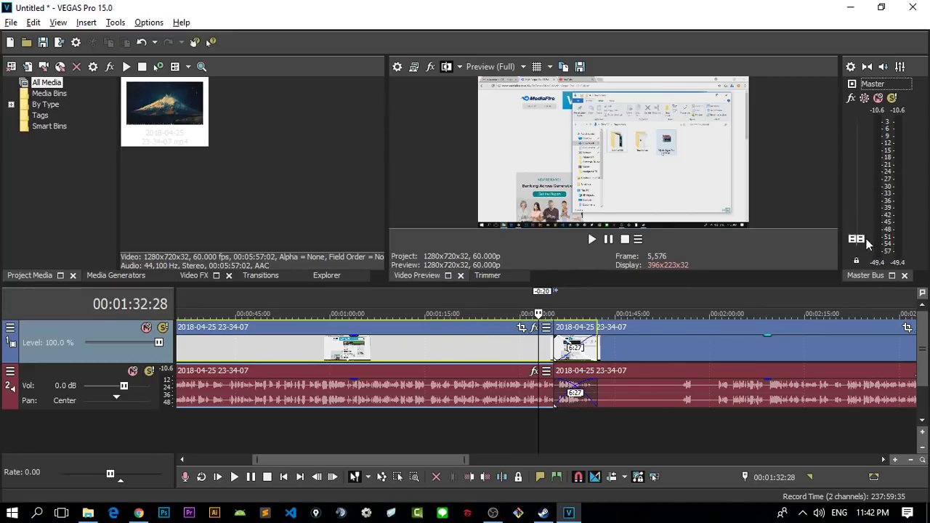
pyautogui.press('space')
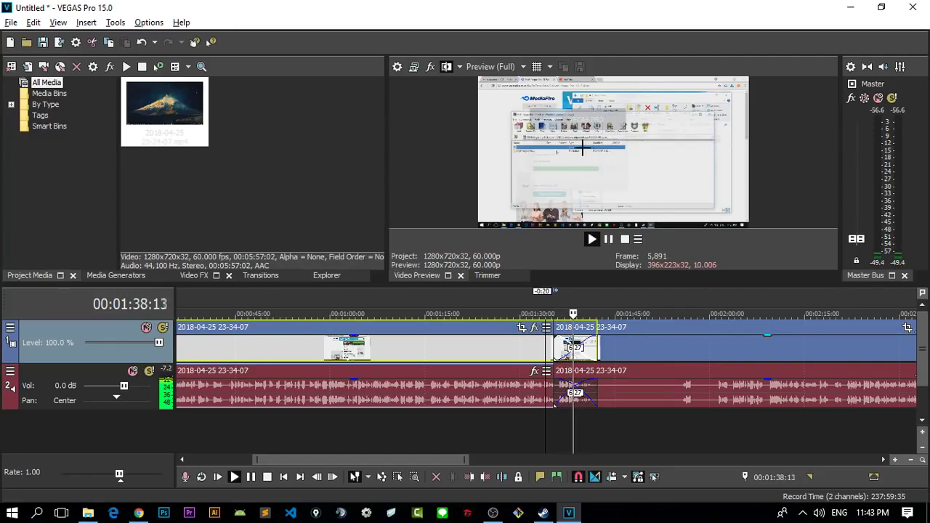
# - Set the video preview quality to Preview (Auto) and play the crossfade again from just before the overlap
pyautogui.click(485, 67)
pyautogui.moveTo(496, 93)
pyautogui.click(555, 97)
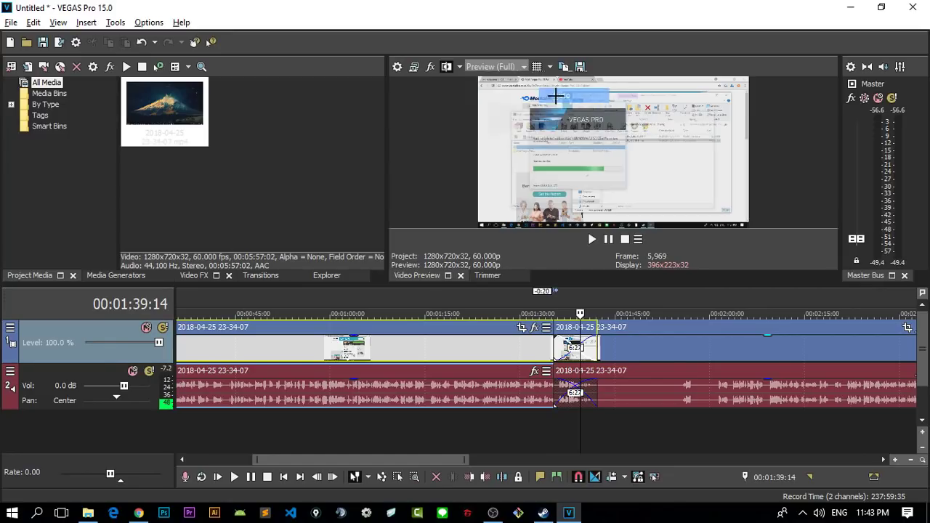
pyautogui.click(544, 351)
pyautogui.press('space')
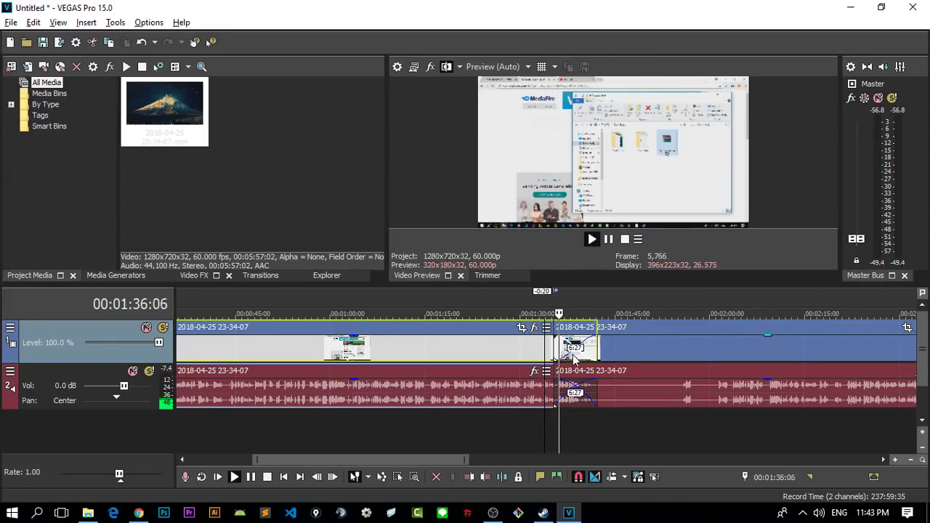
# - Switch the video preview quality to Draft (Auto) and then to Draft (Full)
pyautogui.click(492, 68)
pyautogui.moveTo(494, 79)
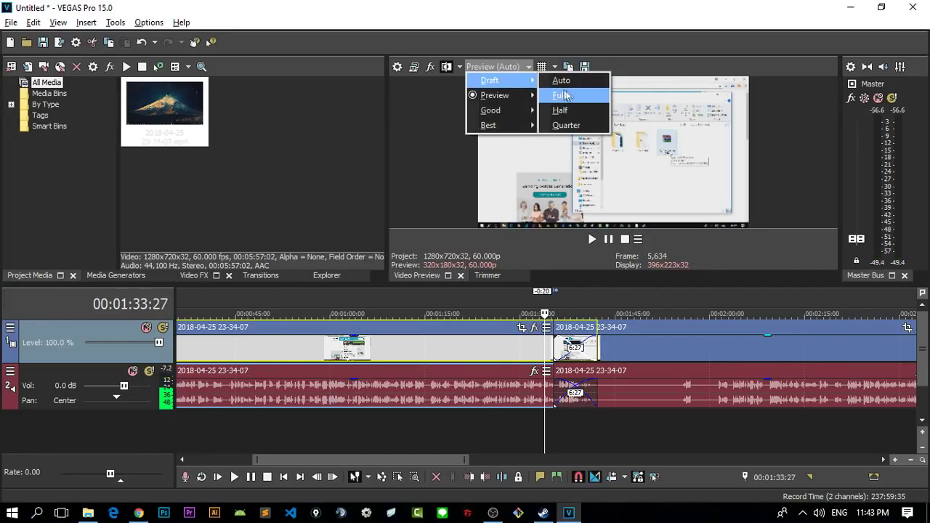
pyautogui.click(560, 79)
pyautogui.click(506, 64)
pyautogui.moveTo(500, 79)
pyautogui.click(568, 92)
# - Set the video preview quality to Preview (Full)
pyautogui.click(485, 66)
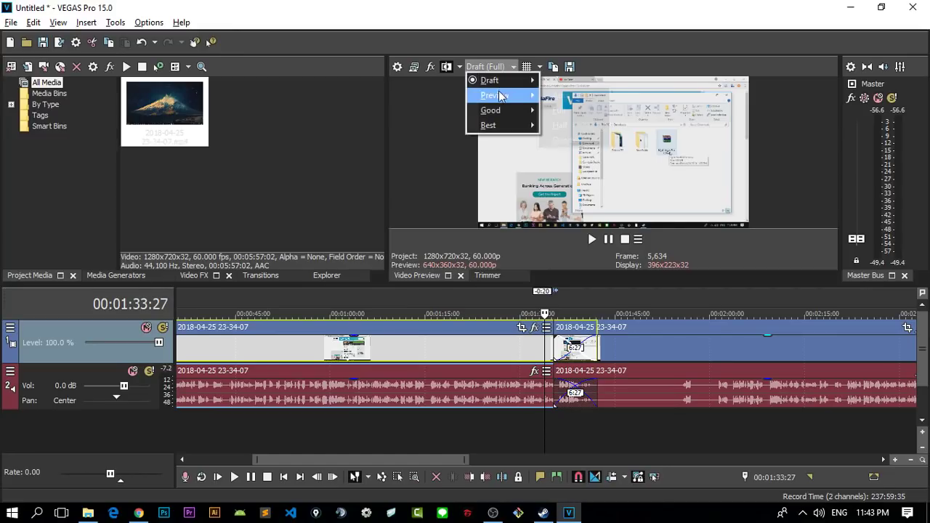
pyautogui.moveTo(500, 95)
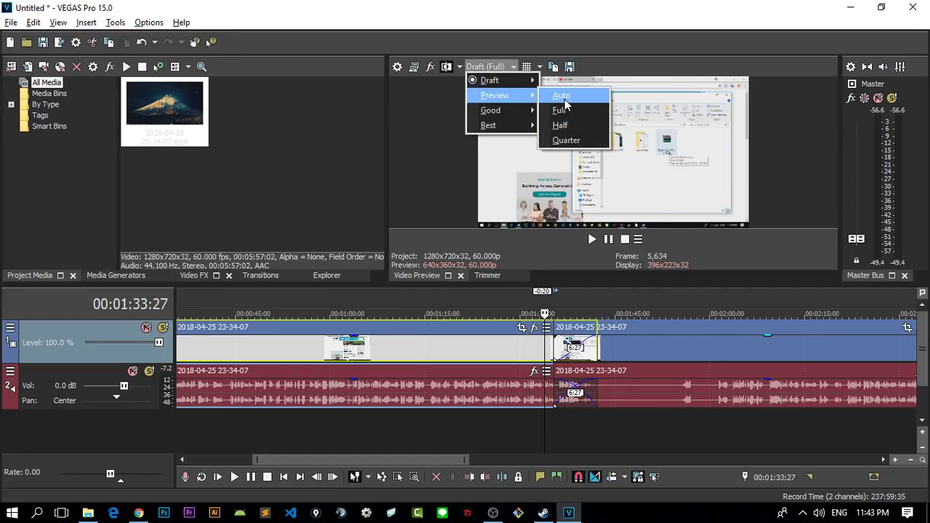
pyautogui.click(561, 111)
# - Shift the second section away from the first to shorten the crossfade to about 2:14, and play the overlap
pyautogui.moveTo(623, 358); pyautogui.dragTo(652, 355)
pyautogui.click(581, 340)
pyautogui.press('space')
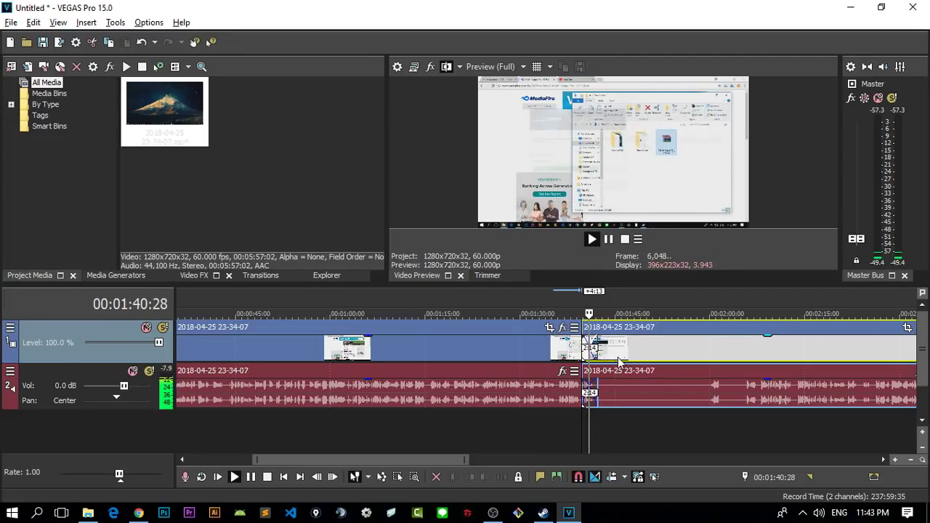
pyautogui.press('space')
# - Shorten the crossfade between the two sections to about 1:00 and play it back from its start
pyautogui.moveTo(617, 353); pyautogui.dragTo(626, 353)
pyautogui.click(597, 348)
pyautogui.press('space')
pyautogui.press('space')
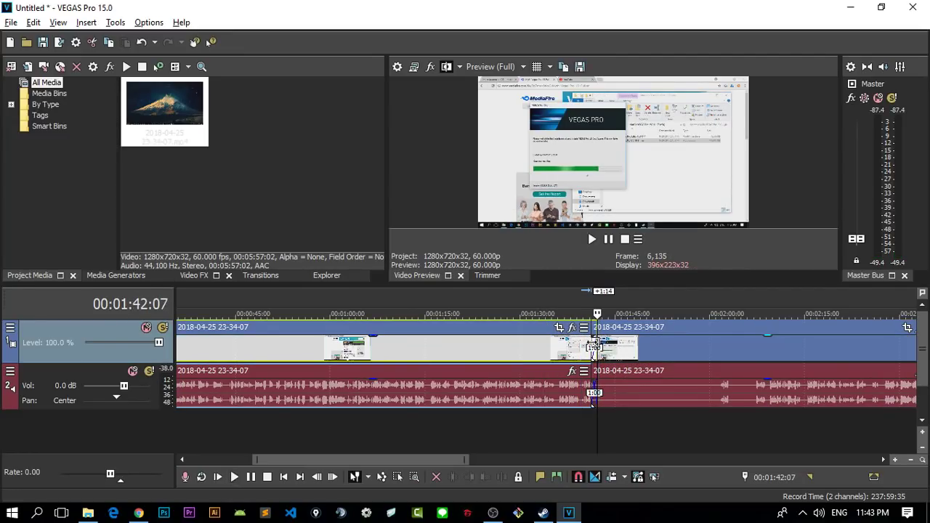
pyautogui.click(592, 347)
pyautogui.press('space')
pyautogui.press('space')
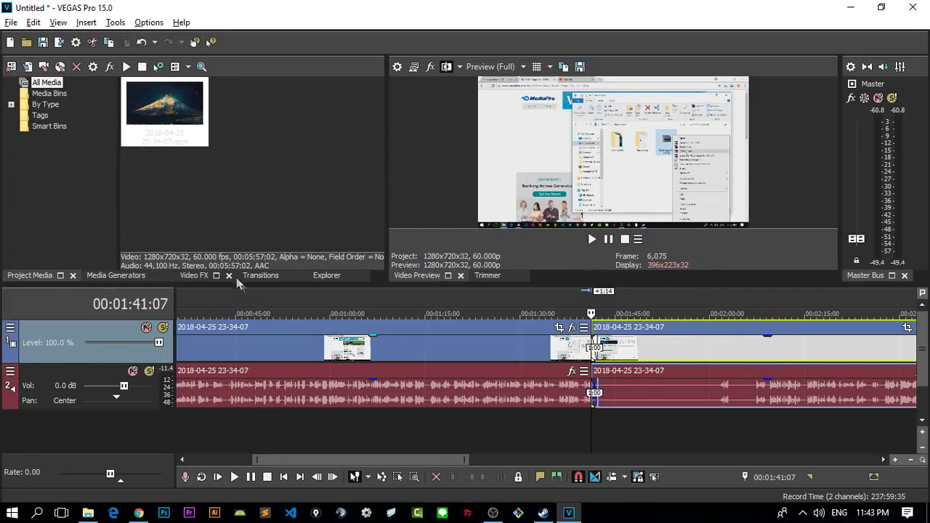
# - Apply the Simple preset of the 3D Blinds transition to the crossfade, close its settings and play it
pyautogui.click(258, 275)
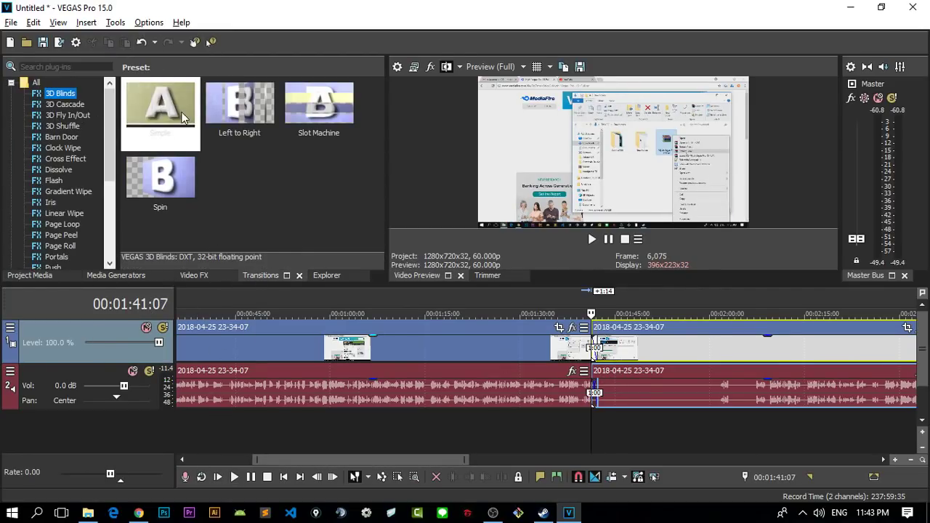
pyautogui.moveTo(160, 109); pyautogui.dragTo(595, 345)
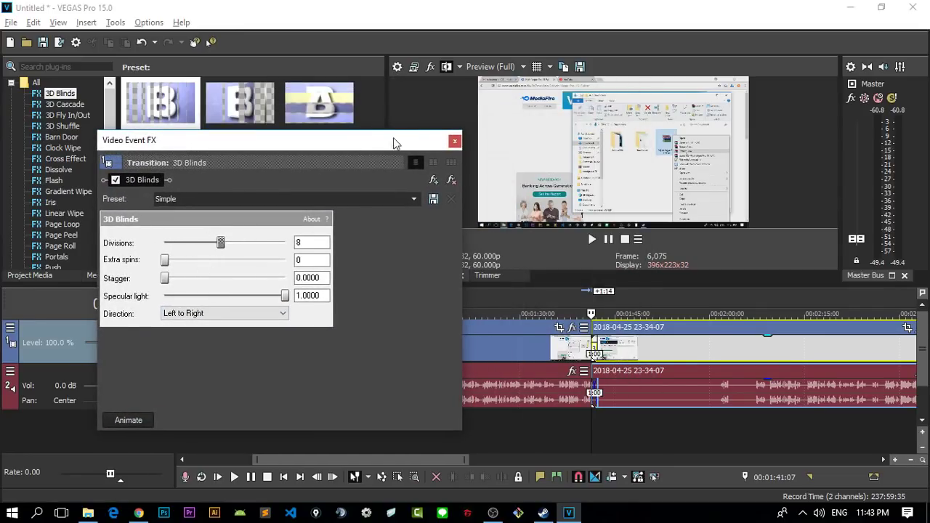
pyautogui.click(453, 142)
pyautogui.press('space')
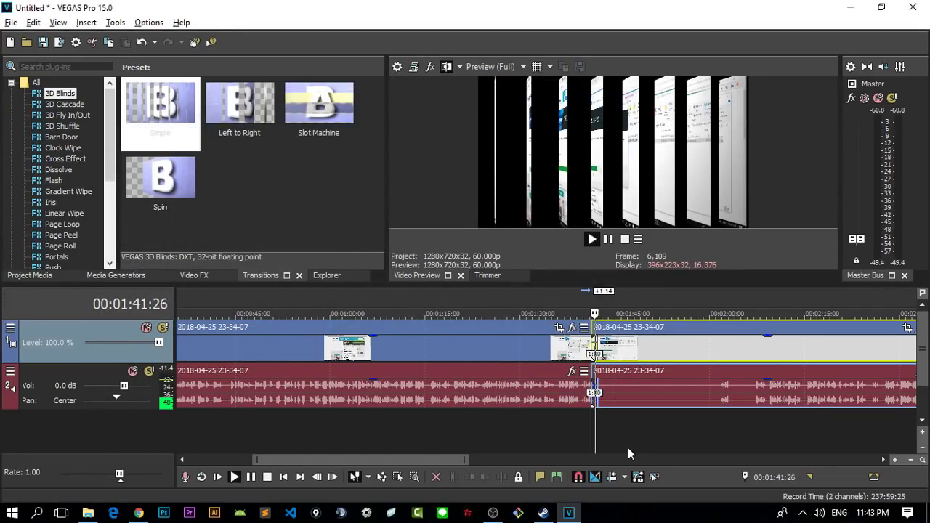
pyautogui.press('space')
# - Play the 3D Blinds transition again in a close-up timeline view, starting just before the overlap
pyautogui.click(615, 353)
pyautogui.click(592, 349)
pyautogui.click(457, 142)
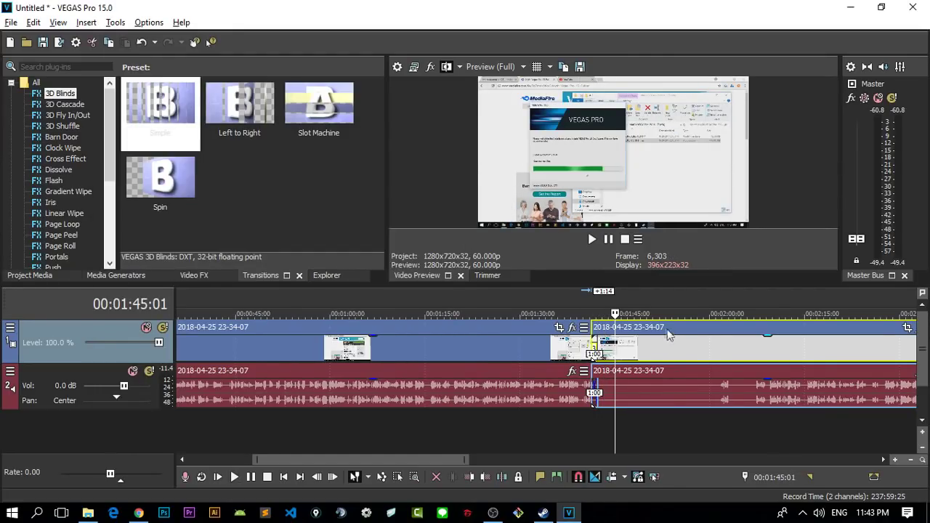
pyautogui.scroll(6, 632, 349)
pyautogui.press('alt')
pyautogui.click(242, 355)
pyautogui.press('space')
pyautogui.press('space')
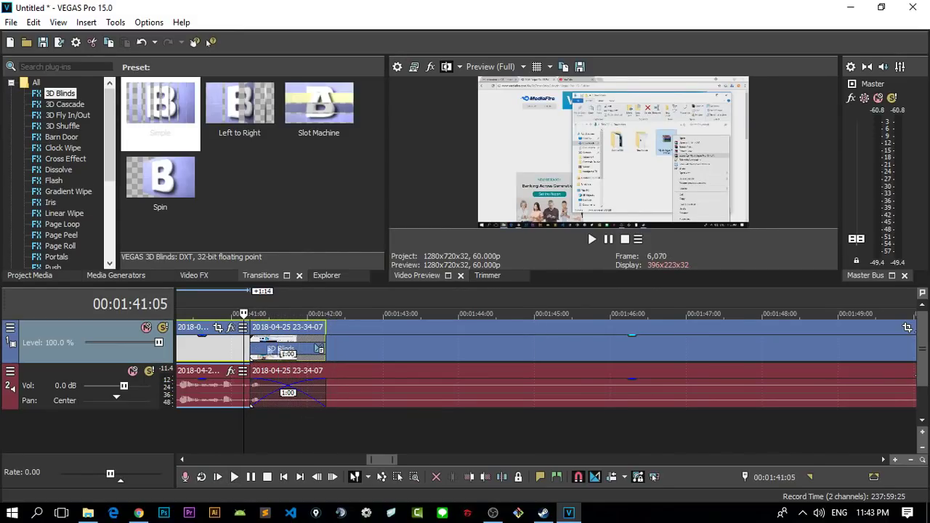
# - Set the video preview quality to Preview (Auto) and replay the 3D Blinds transition from just before the overlap
pyautogui.click(283, 349)
pyautogui.click(494, 67)
pyautogui.moveTo(506, 98)
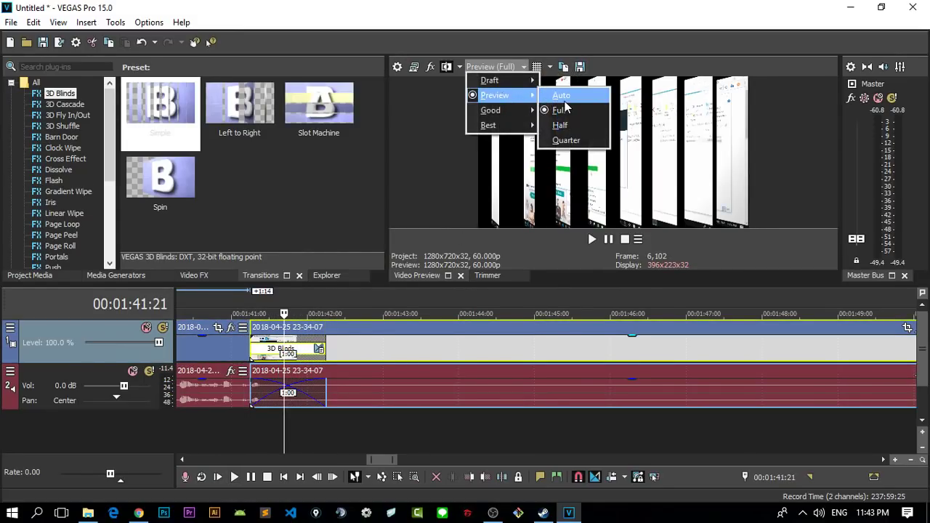
pyautogui.click(562, 97)
pyautogui.click(251, 350)
pyautogui.press('space')
pyautogui.press('space')
pyautogui.click(225, 341)
pyautogui.press('space')
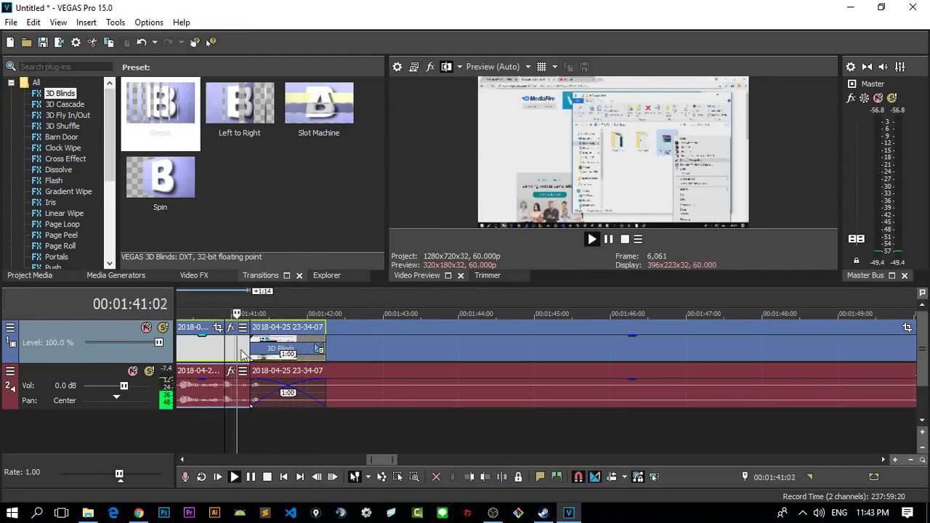
pyautogui.click(378, 373)
pyautogui.press('space')
# - Inspect the 3D Blinds transition on the timeline at several zoom levels
pyautogui.click(274, 350)
pyautogui.scroll(-1, 397, 351)
pyautogui.scroll(1, 398, 351)
pyautogui.scroll(-4, 449, 383)
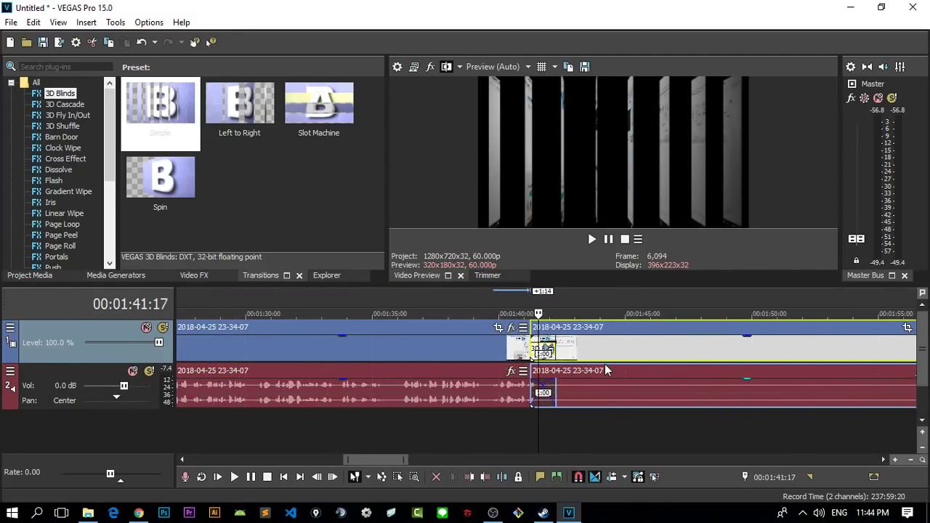
pyautogui.scroll(2, 636, 334)
pyautogui.scroll(4, 619, 354)
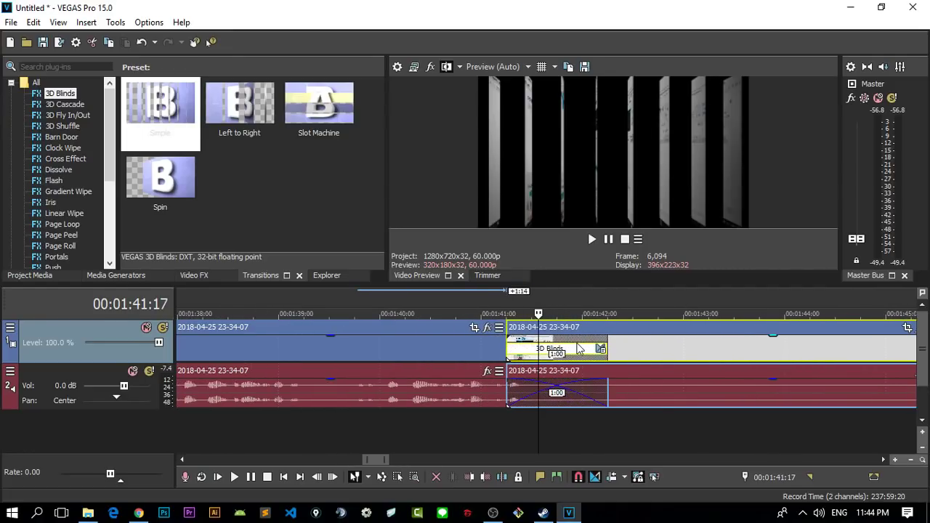
pyautogui.scroll(-5, 617, 358)
pyautogui.scroll(-4, 612, 360)
pyautogui.scroll(9, 568, 361)
pyautogui.scroll(-3, 539, 356)
pyautogui.scroll(3, 538, 354)
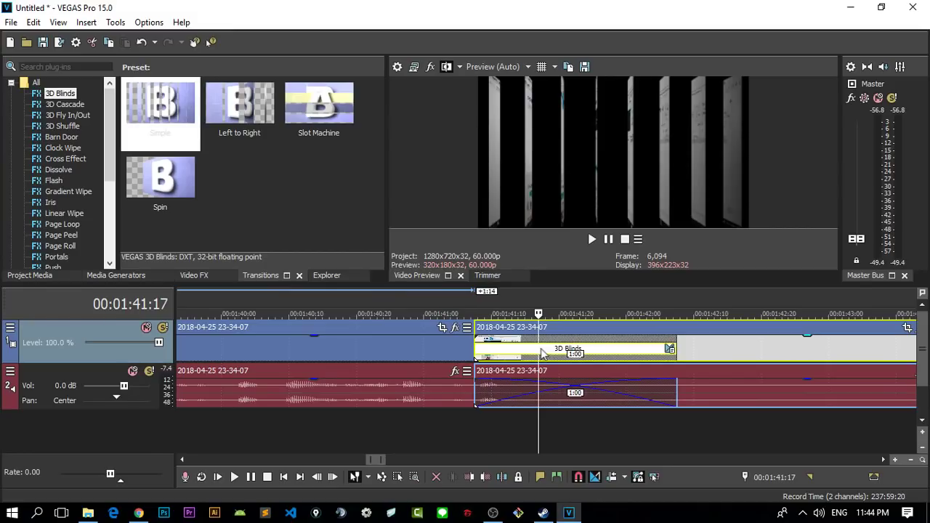
pyautogui.scroll(-7, 676, 350)
pyautogui.scroll(2, 595, 356)
# - Undo the transition, crossfade, cut and import until the project is empty
pyautogui.moveTo(582, 356); pyautogui.dragTo(629, 356)
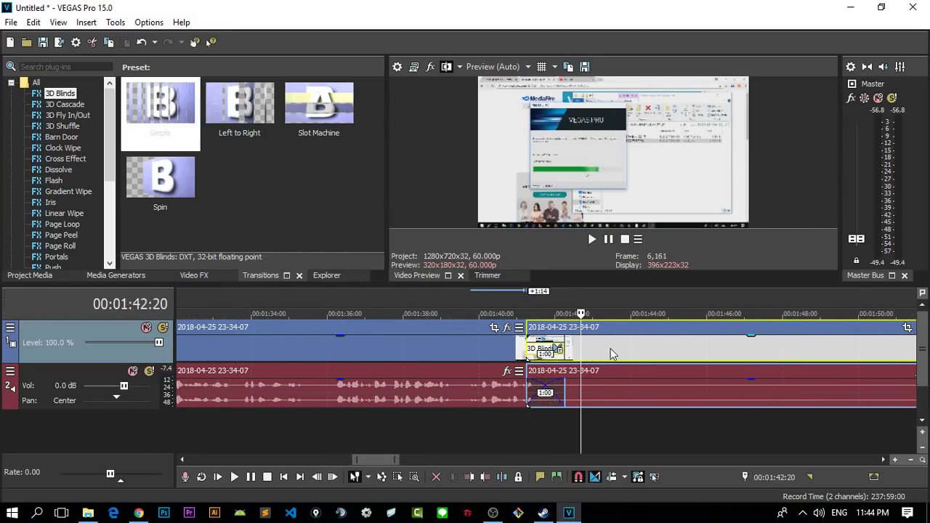
pyautogui.hotkey('ctrl', 'z')
pyautogui.hotkey('ctrl', 'z')
pyautogui.hotkey('ctrl', 'z')
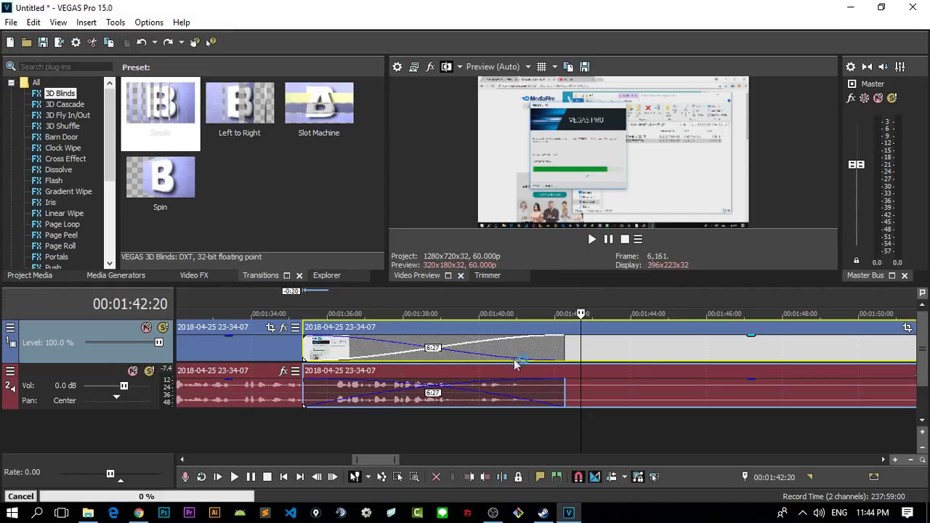
pyautogui.hotkey('ctrl', 'shift', 'z')
pyautogui.hotkey('ctrl', 'shift', 'z')
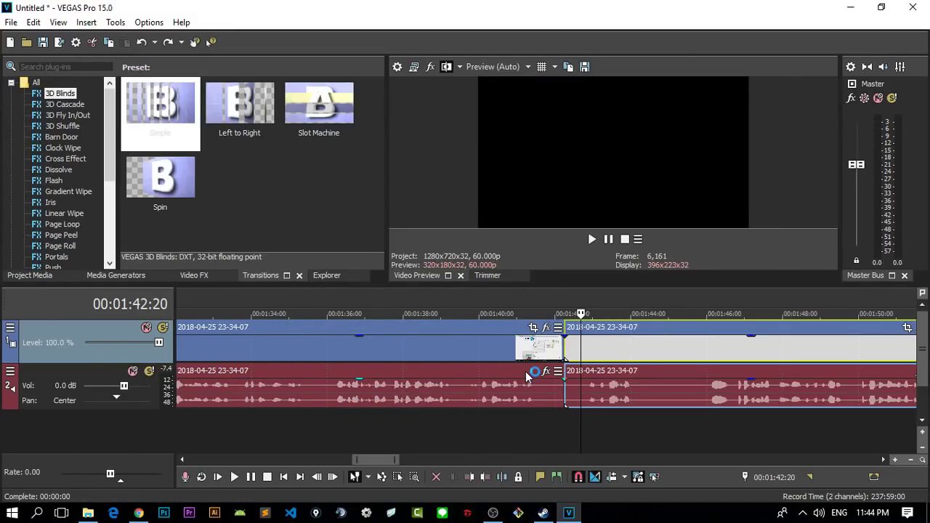
pyautogui.hotkey('ctrl', 'z')
pyautogui.hotkey('ctrl', 'z')
pyautogui.hotkey('ctrl', 'z')
pyautogui.hotkey('ctrl', 'z')
pyautogui.hotkey('ctrl', 'z')
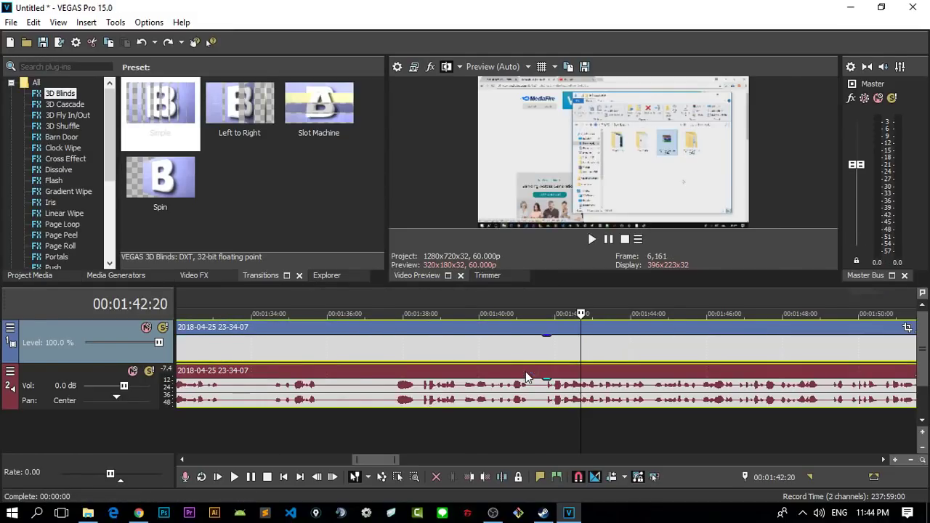
pyautogui.click(37, 276)
pyautogui.click(88, 513)
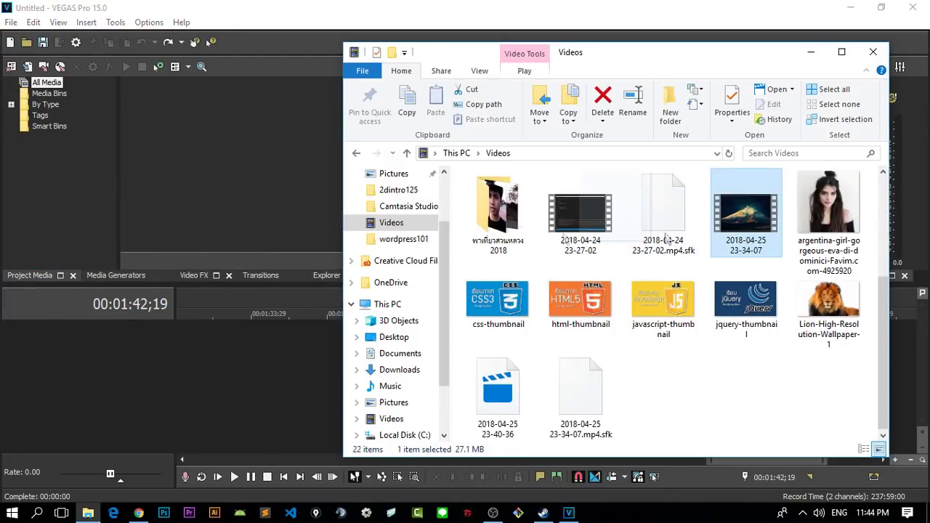
pyautogui.moveTo(720, 234); pyautogui.dragTo(264, 186)
pyautogui.moveTo(193, 142); pyautogui.dragTo(299, 344)
pyautogui.click(535, 215)
# - Add the OpenThis video from the Desktop folder to the timeline at the start of the main clip
pyautogui.click(87, 513)
pyautogui.scroll(3, 625, 260)
pyautogui.scroll(2, 405, 225)
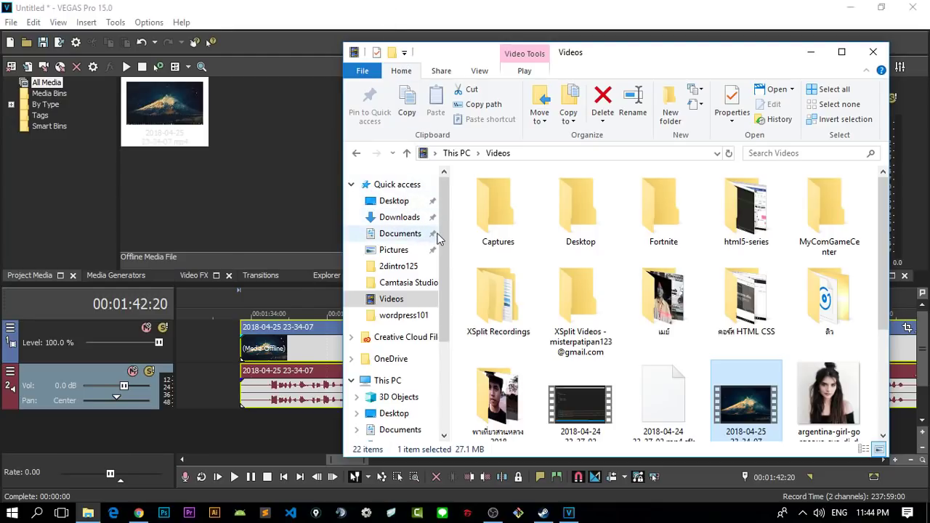
pyautogui.click(396, 216)
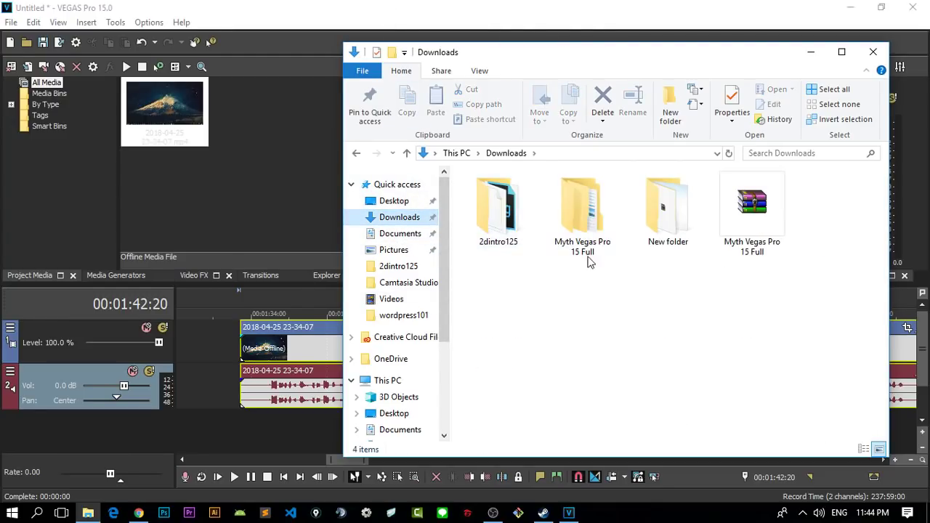
pyautogui.click(398, 202)
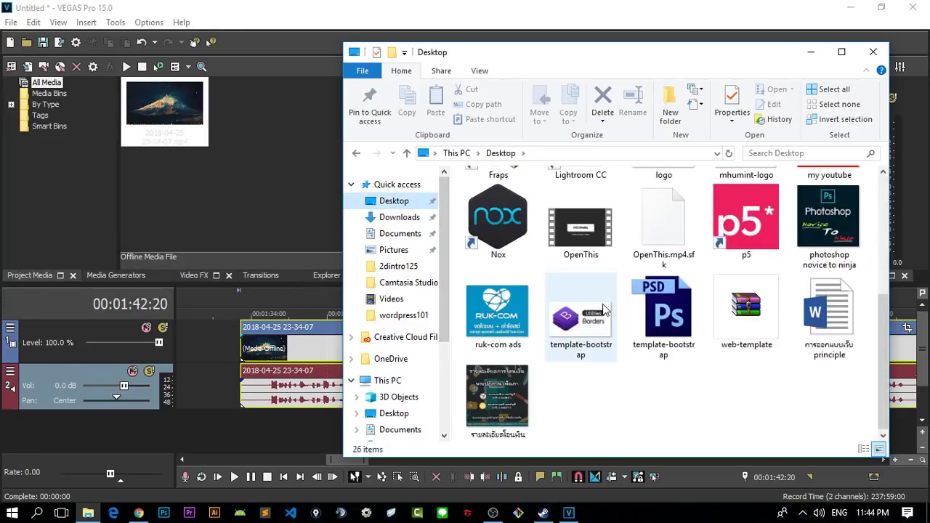
pyautogui.moveTo(590, 251); pyautogui.dragTo(144, 359)
pyautogui.click(222, 355)
# - Move the OpenThis clip to the beginning of the timeline and place the main video directly after it
pyautogui.scroll(-7, 347, 370)
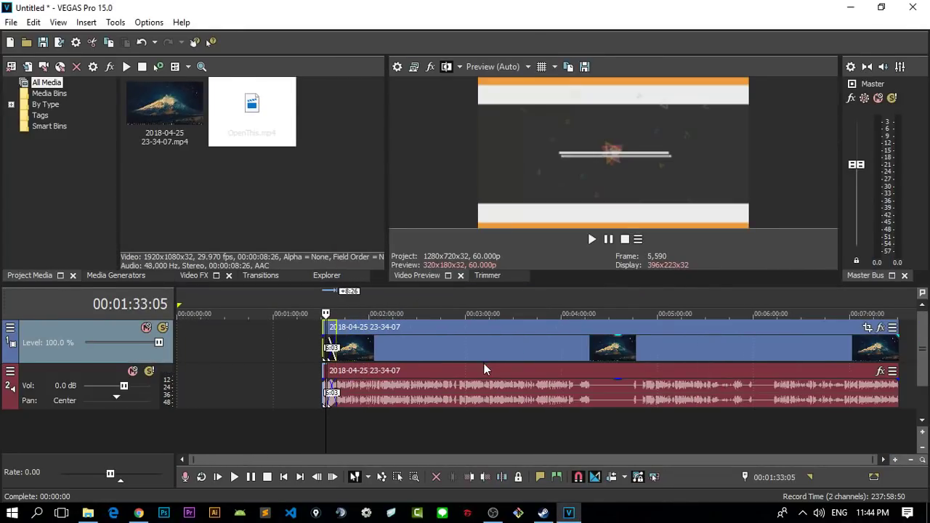
pyautogui.scroll(3, 407, 365)
pyautogui.scroll(-4, 585, 365)
pyautogui.moveTo(373, 352); pyautogui.dragTo(421, 350)
pyautogui.moveTo(331, 354); pyautogui.dragTo(83, 358)
pyautogui.moveTo(418, 360); pyautogui.dragTo(235, 354)
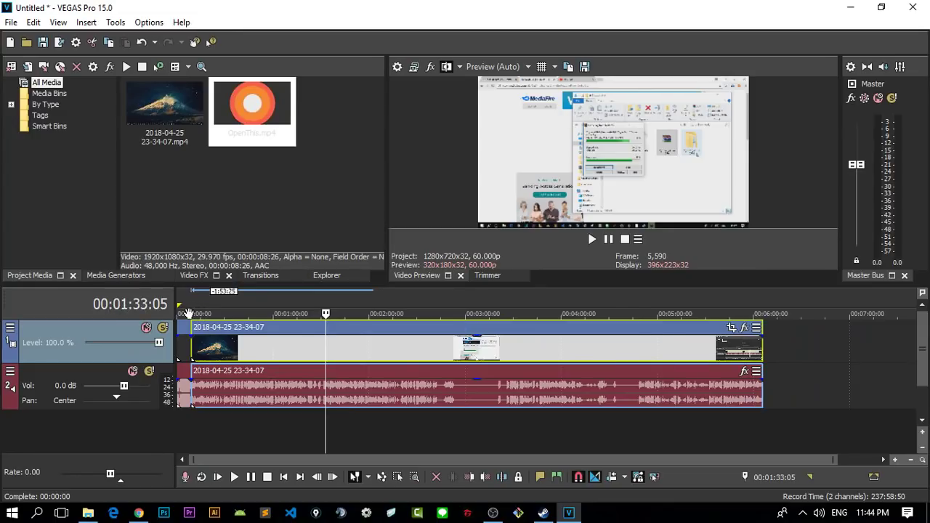
# - Play the OpenThis intro from the beginning of the timeline and pause near the main video
pyautogui.click(271, 350)
pyautogui.click(180, 349)
pyautogui.press('space')
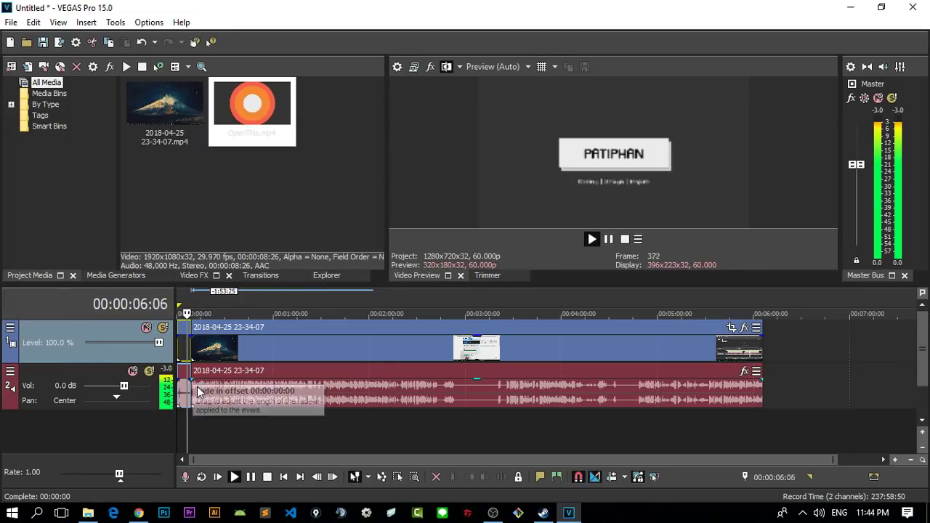
pyautogui.scroll(4, 198, 393)
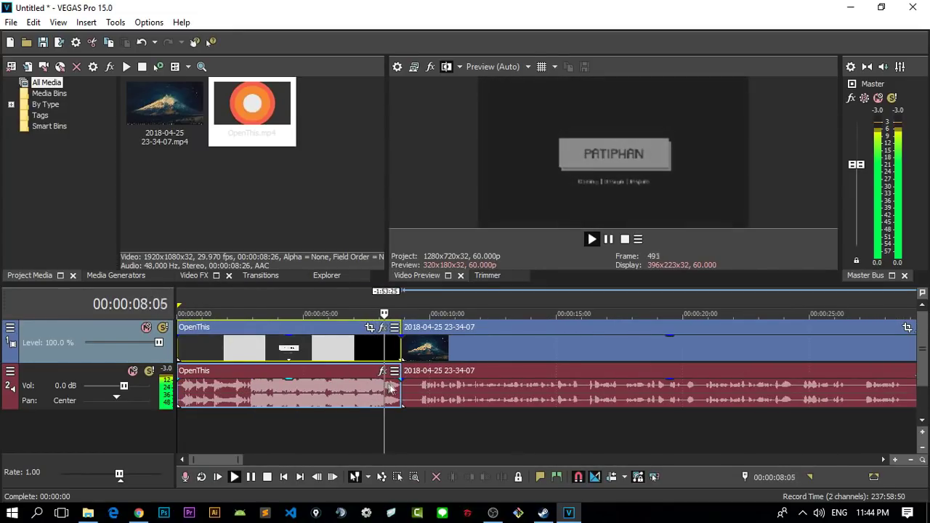
pyautogui.click(609, 242)
# - Review the main video's frames at several points along the timeline, and go back to the intro
pyautogui.scroll(-4, 638, 344)
pyautogui.click(488, 355)
pyautogui.click(575, 356)
pyautogui.click(678, 355)
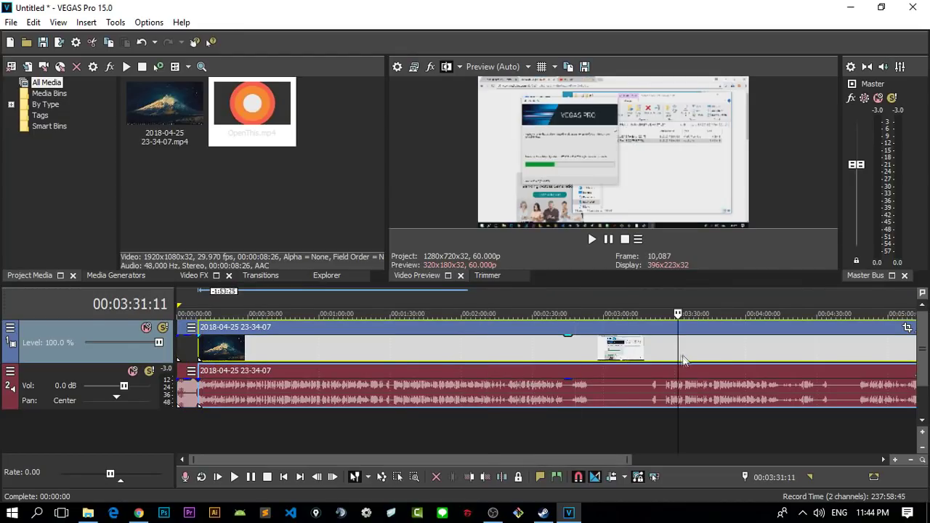
pyautogui.scroll(-3, 683, 360)
pyautogui.click(574, 348)
pyautogui.click(644, 356)
pyautogui.click(442, 356)
pyautogui.click(439, 354)
pyautogui.click(565, 348)
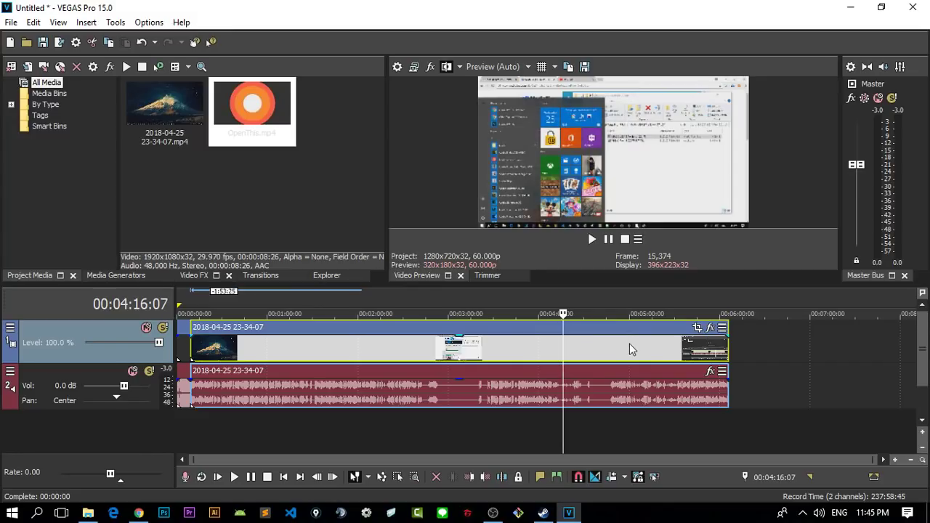
pyautogui.click(630, 349)
pyautogui.click(668, 352)
pyautogui.click(685, 354)
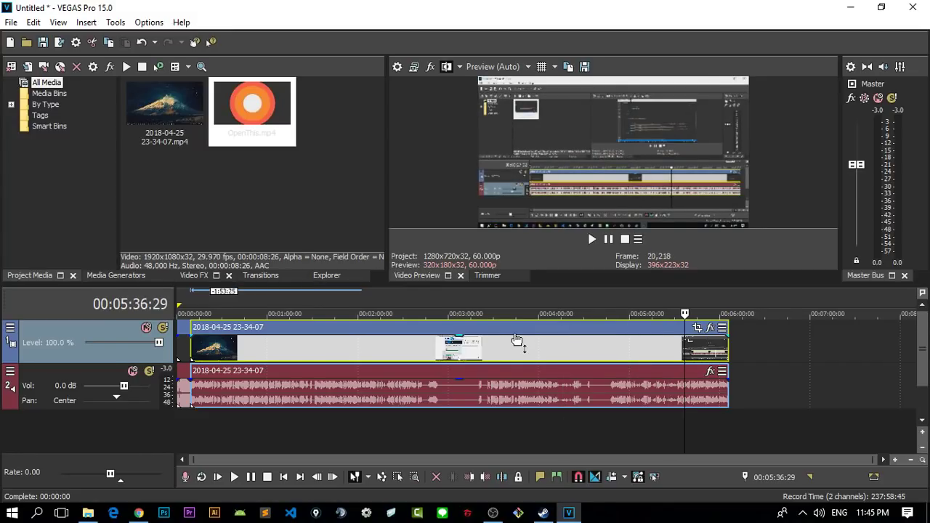
pyautogui.click(186, 349)
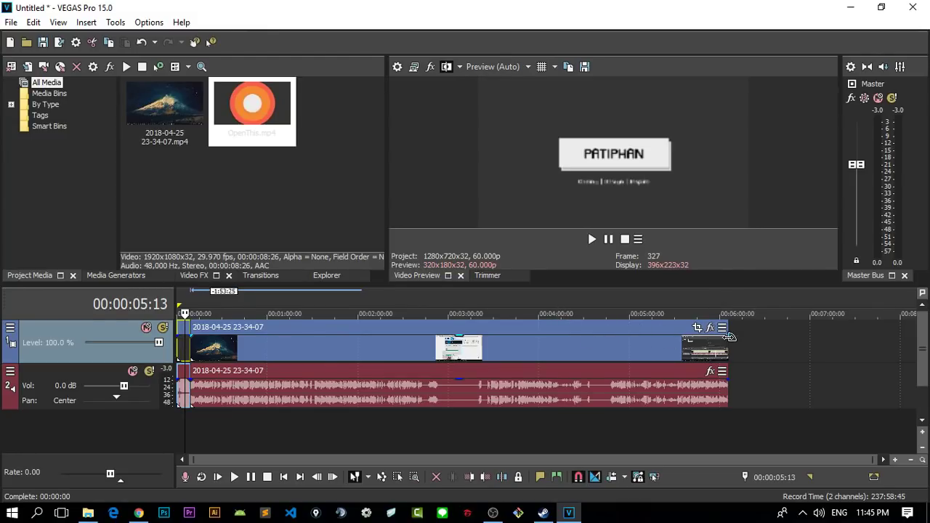
# - Add a fade-out of about 2.5 seconds to the end of the main video and play it back
pyautogui.click(732, 354)
pyautogui.scroll(10, 733, 354)
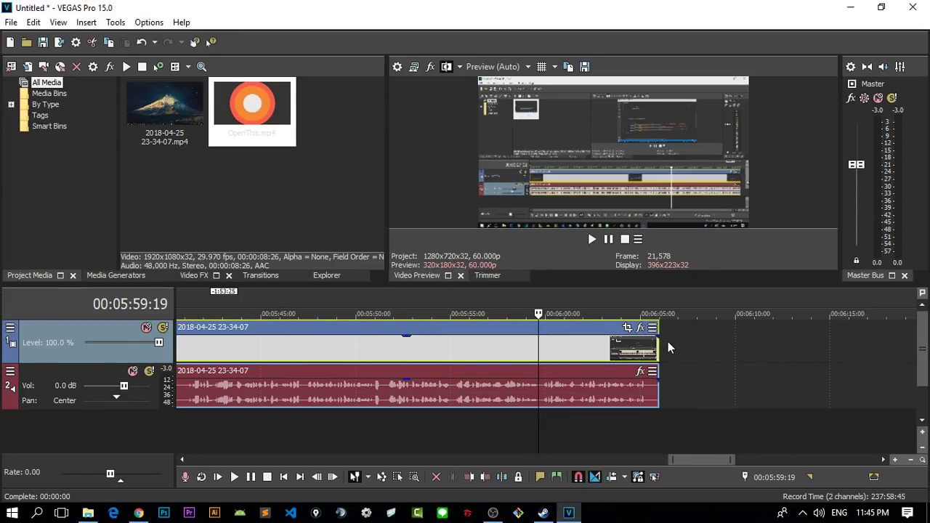
pyautogui.moveTo(660, 334); pyautogui.dragTo(618, 333)
pyautogui.press('space')
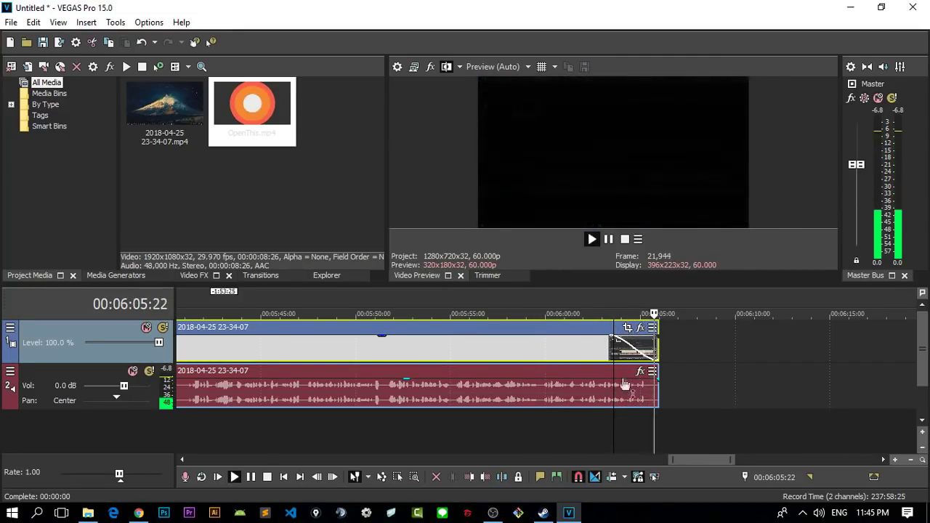
pyautogui.press('space')
pyautogui.scroll(3, 598, 317)
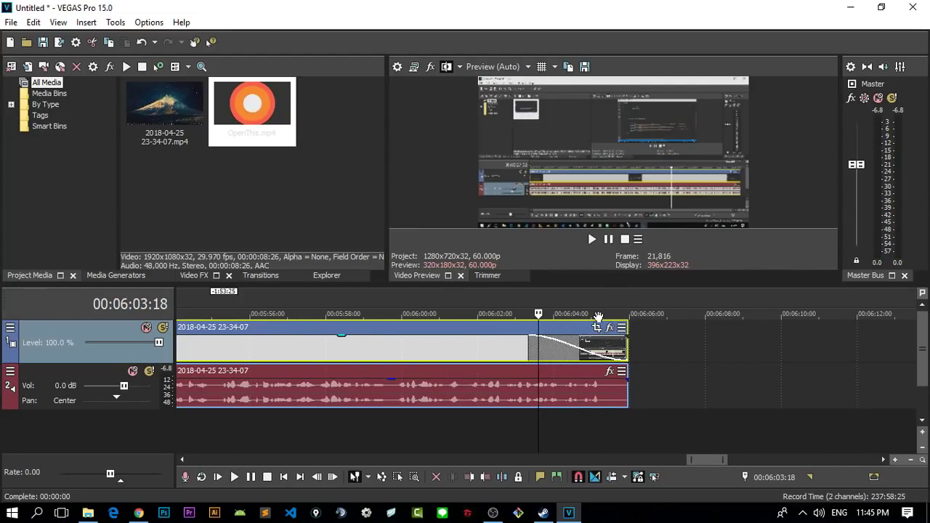
pyautogui.scroll(-3, 508, 347)
pyautogui.scroll(1, 727, 380)
pyautogui.scroll(-2, 733, 358)
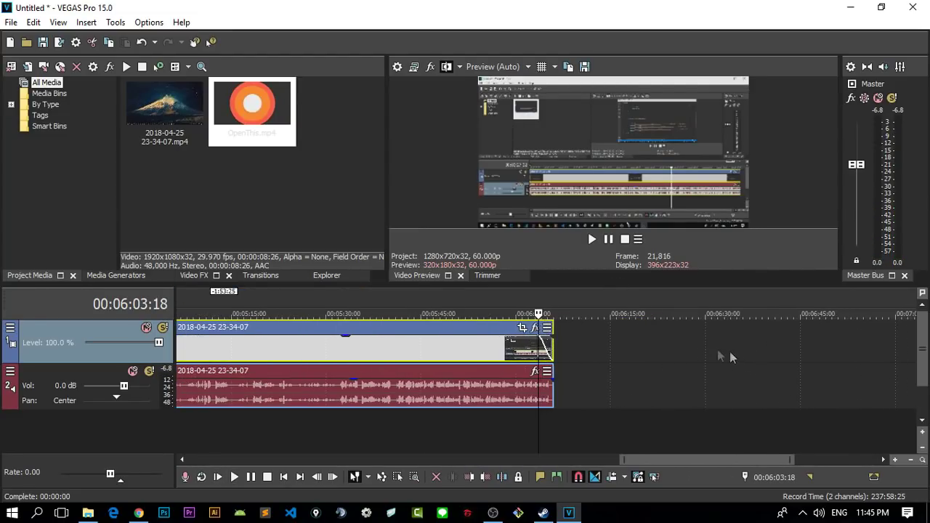
# - Check the faded end of the main video, its middle and start, and the intro clip on the timeline
pyautogui.scroll(6, 558, 344)
pyautogui.click(696, 351)
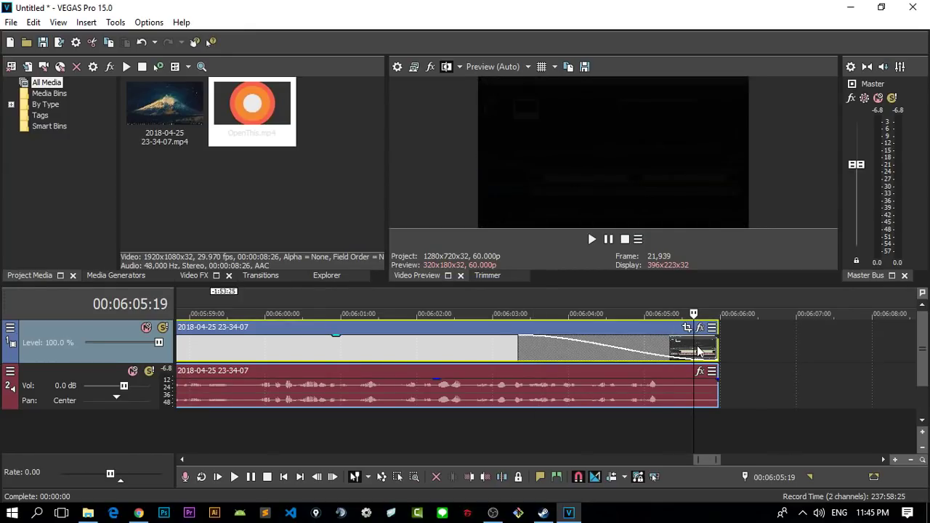
pyautogui.scroll(-9, 465, 360)
pyautogui.click(471, 360)
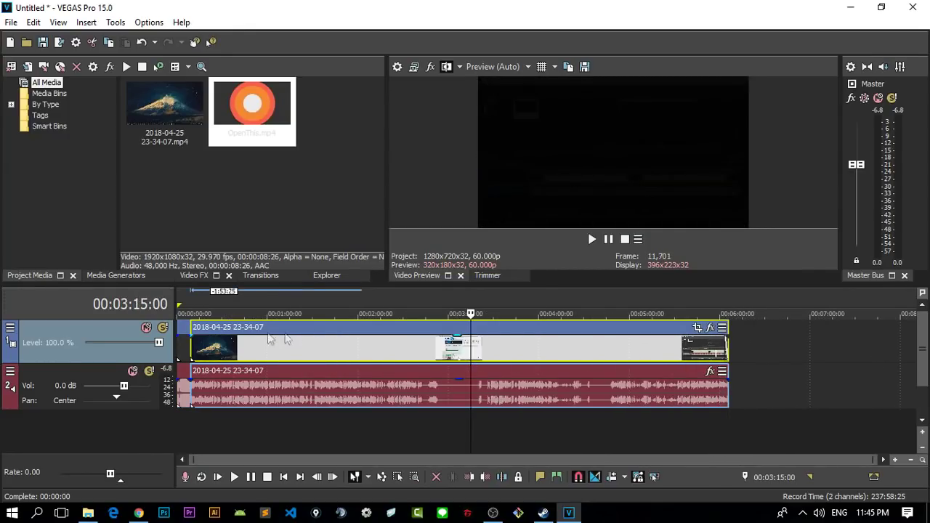
pyautogui.click(262, 344)
pyautogui.click(190, 349)
pyautogui.click(188, 356)
pyautogui.click(179, 344)
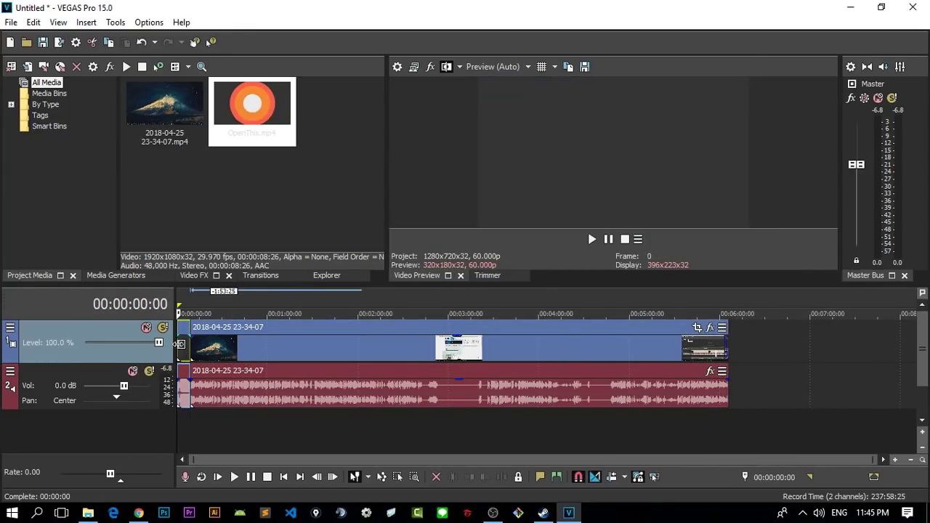
# - Select the main video's audio, lower its track volume slightly and reset it to 0 dB
pyautogui.click(231, 381)
pyautogui.moveTo(231, 387); pyautogui.dragTo(255, 385)
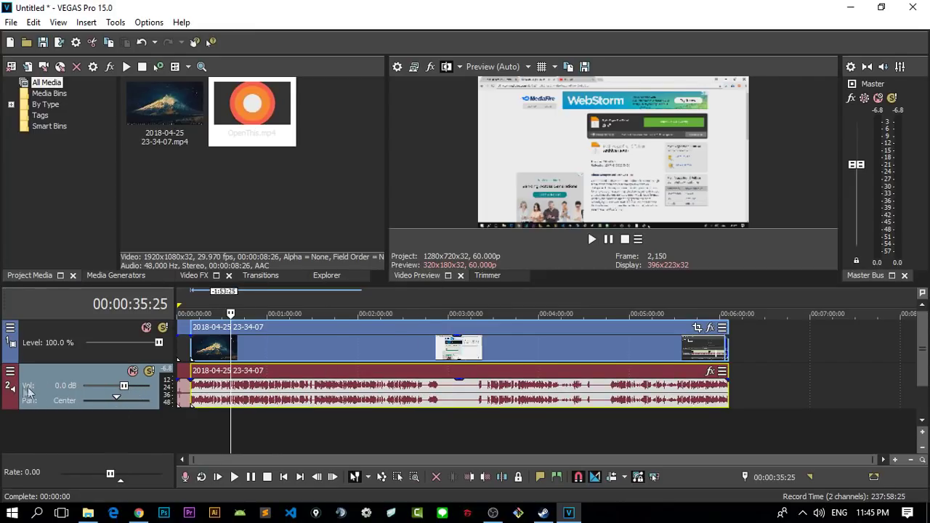
pyautogui.moveTo(124, 386); pyautogui.dragTo(122, 388)
pyautogui.doubleClick(64, 386)
pyautogui.write('0')
pyautogui.press('Return')
# - Try raising the audio track volume to 12.0 dB, and set it back to 0 dB
pyautogui.moveTo(124, 386); pyautogui.dragTo(156, 387)
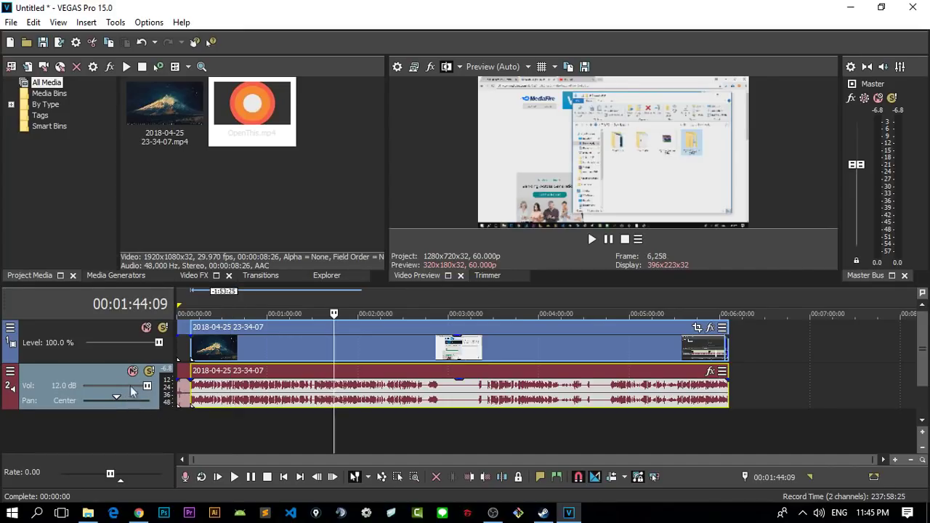
pyautogui.doubleClick(72, 387)
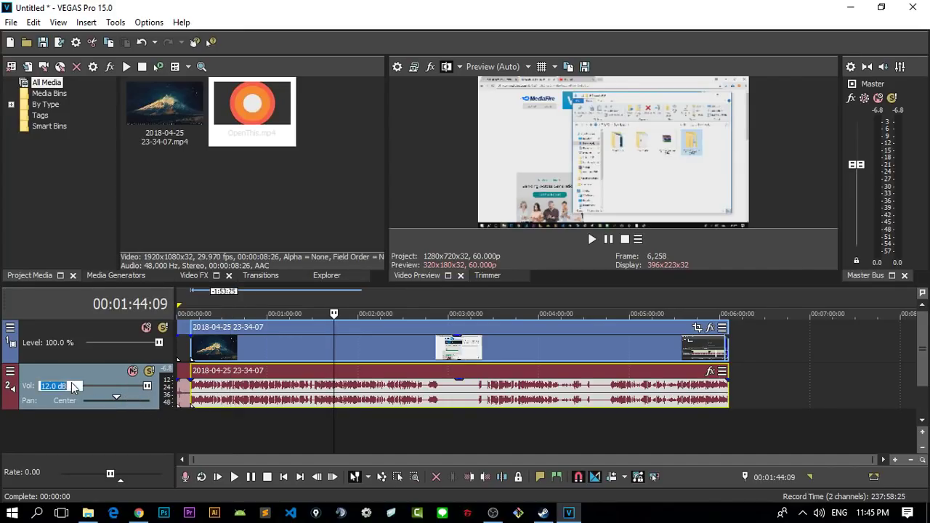
pyautogui.write('0')
pyautogui.press('Return')
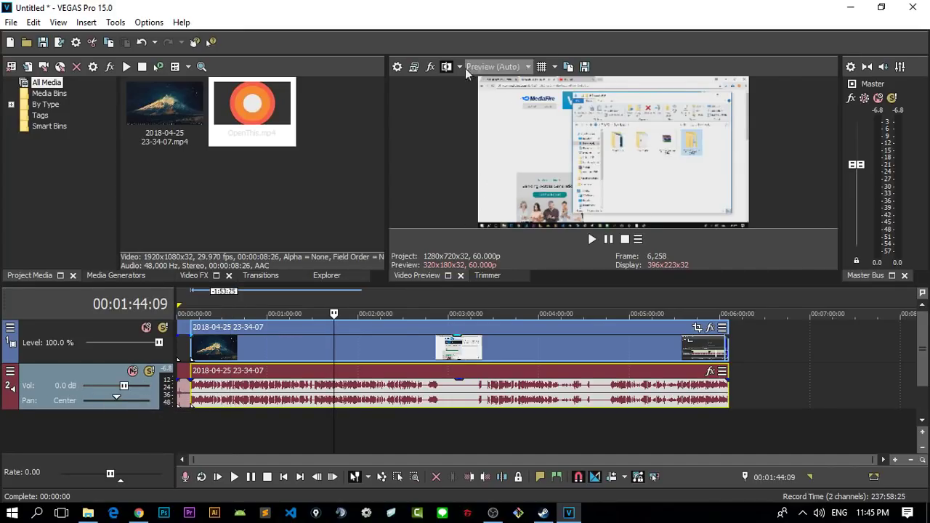
# - Open the project's video properties and look through the available frame rates
pyautogui.click(397, 67)
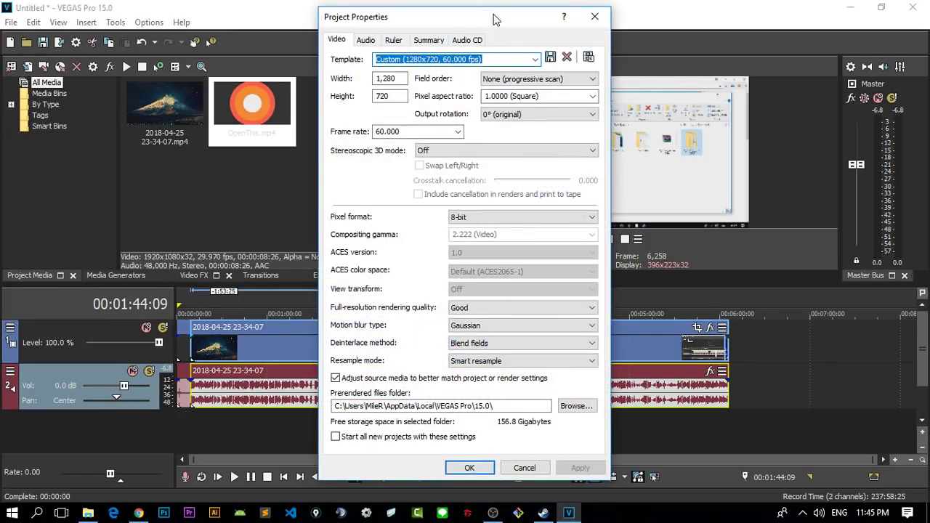
pyautogui.click(594, 17)
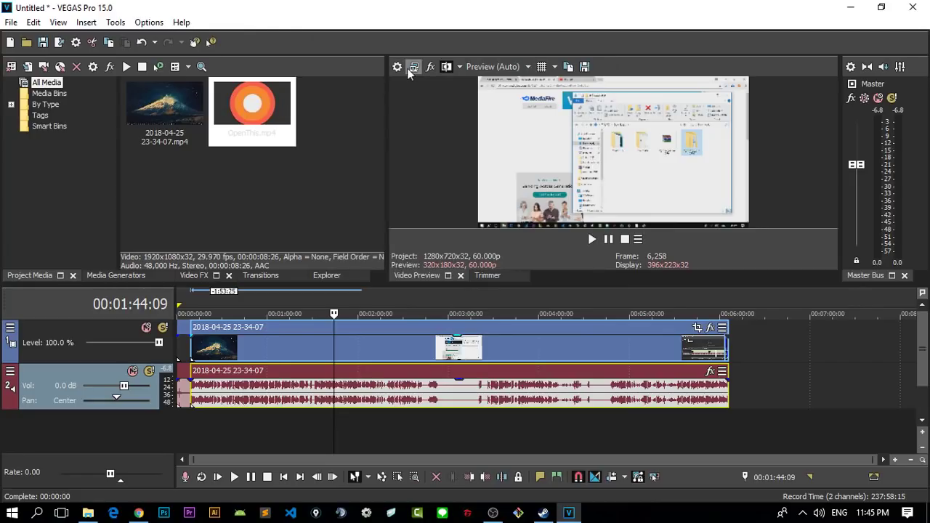
pyautogui.click(401, 68)
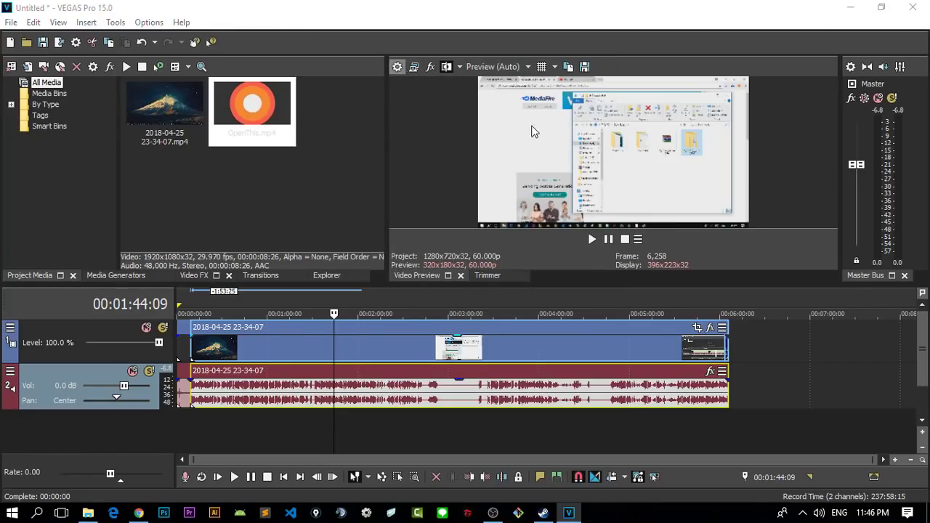
pyautogui.moveTo(430, 25); pyautogui.dragTo(321, 40)
pyautogui.click(349, 146)
pyautogui.click(350, 148)
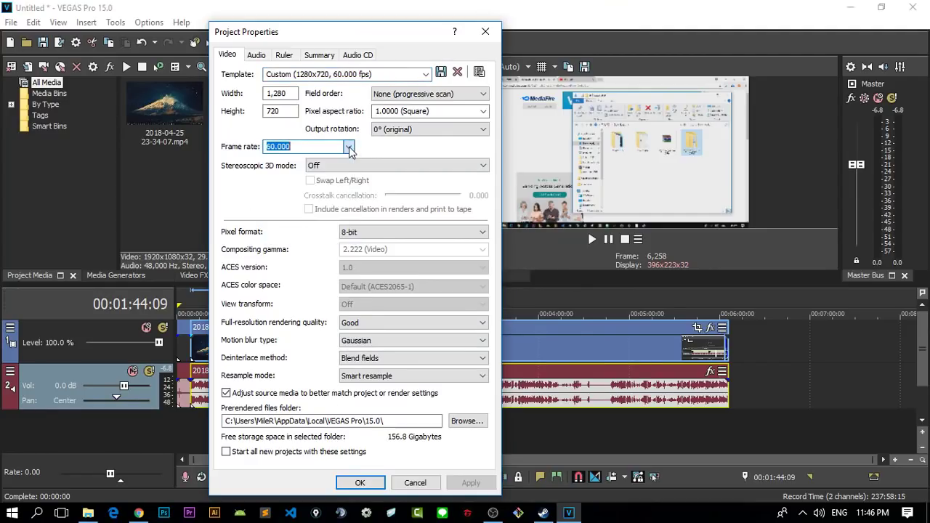
pyautogui.click(349, 147)
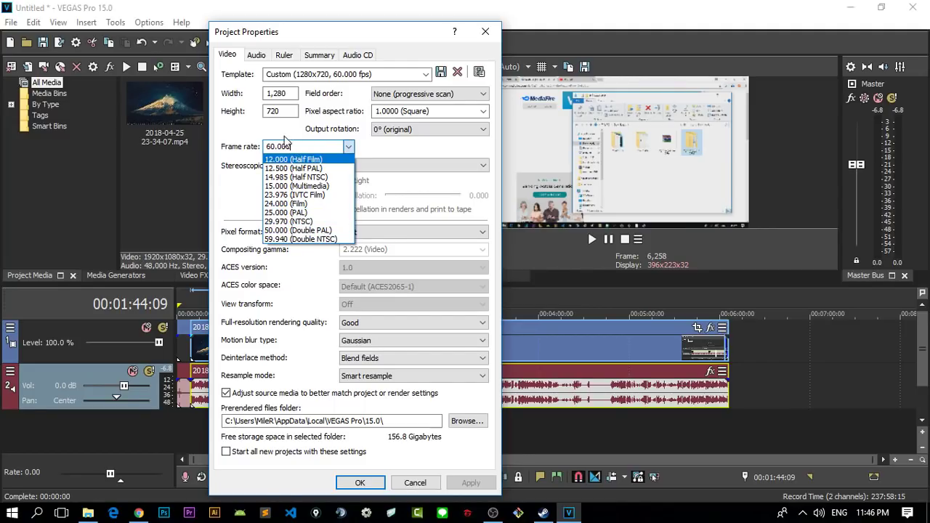
pyautogui.click(283, 134)
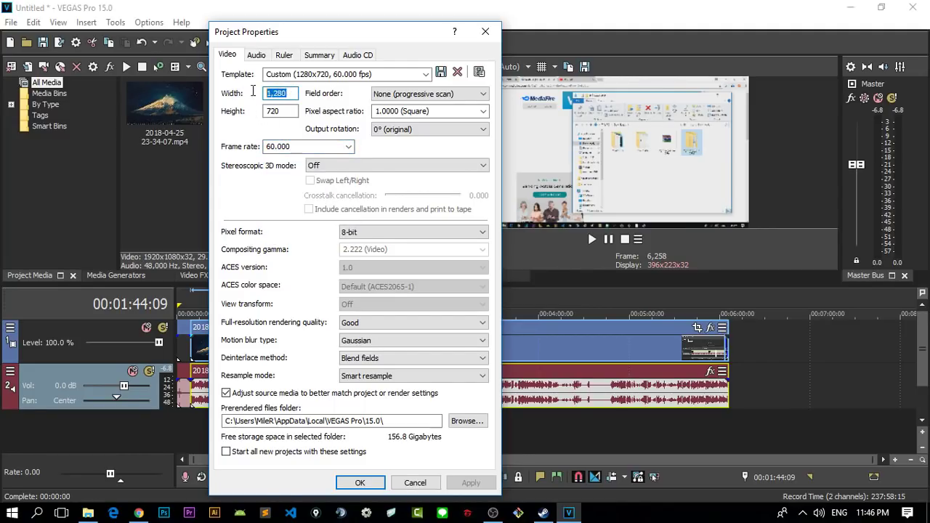
# - Examine the template, frame size, ruler and summary settings in the project properties, and close them unchanged
pyautogui.click(427, 74)
pyautogui.click(232, 98)
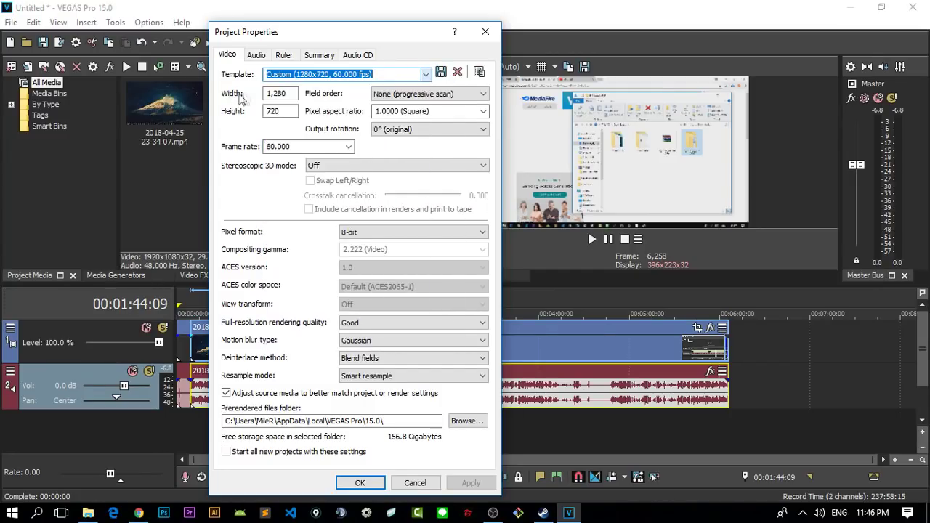
pyautogui.moveTo(289, 95); pyautogui.dragTo(269, 96)
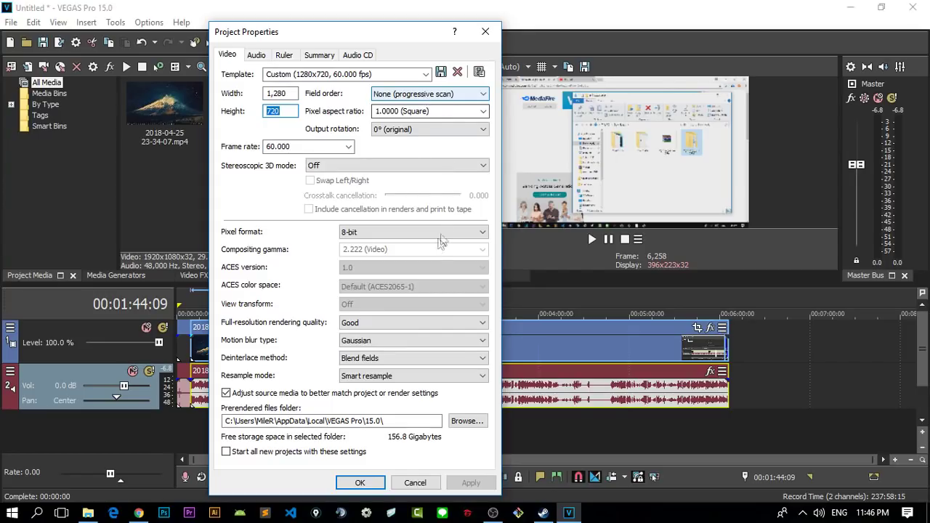
pyautogui.click(284, 55)
pyautogui.click(319, 55)
pyautogui.click(231, 55)
pyautogui.click(485, 31)
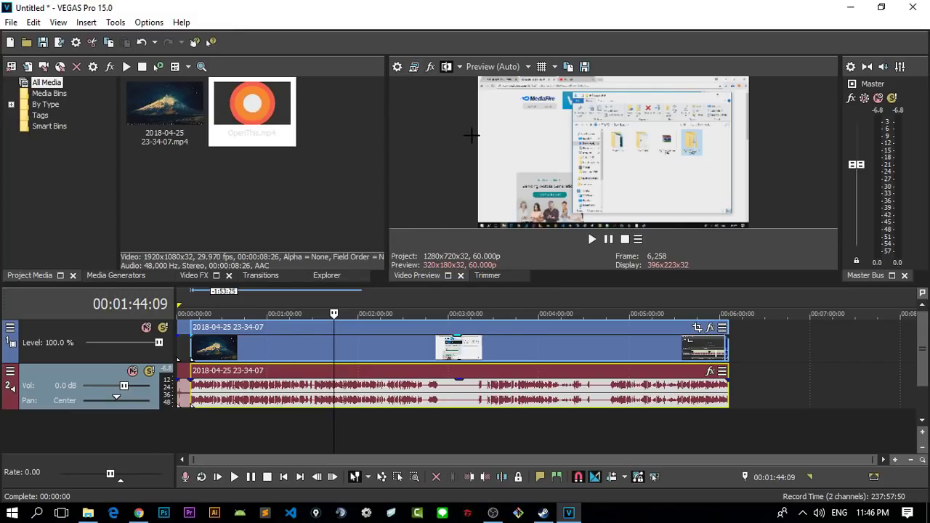
# - Reopen the project properties, browse the list of video templates and close the dialog without choosing one
pyautogui.click(397, 66)
pyautogui.moveTo(416, 24); pyautogui.dragTo(479, 26)
pyautogui.click(595, 61)
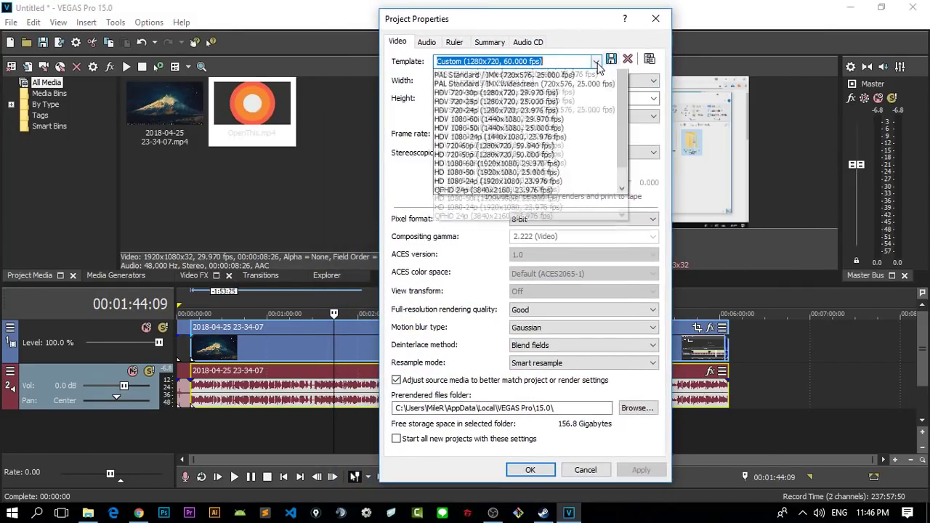
pyautogui.scroll(-2, 588, 160)
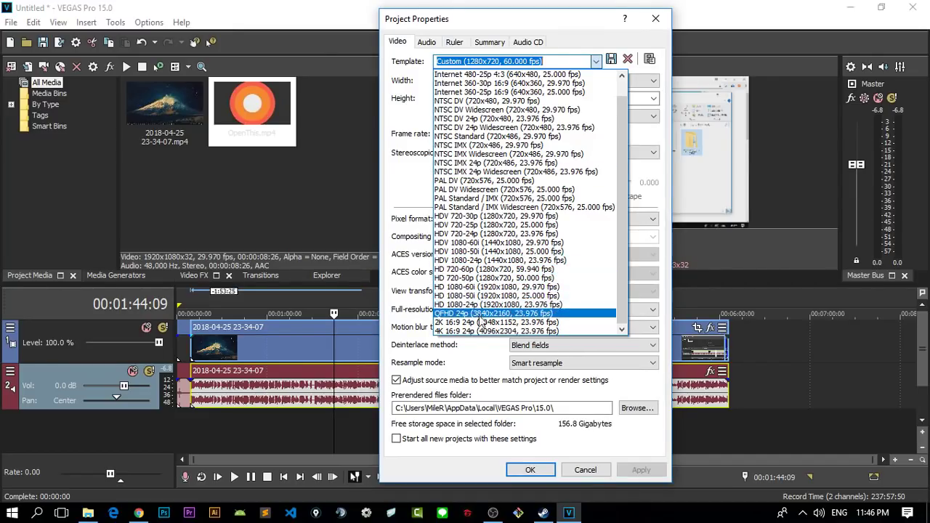
pyautogui.scroll(1, 487, 283)
pyautogui.scroll(-1, 512, 127)
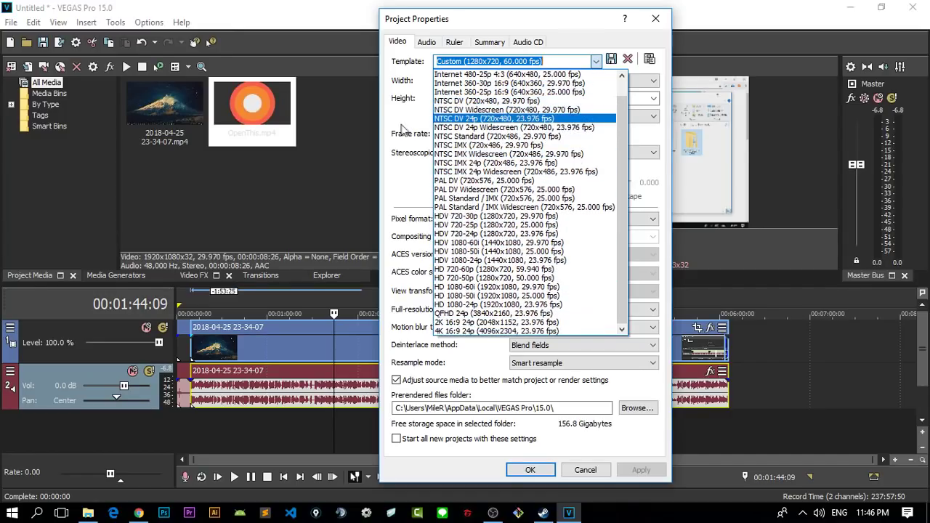
pyautogui.click(400, 127)
pyautogui.click(655, 18)
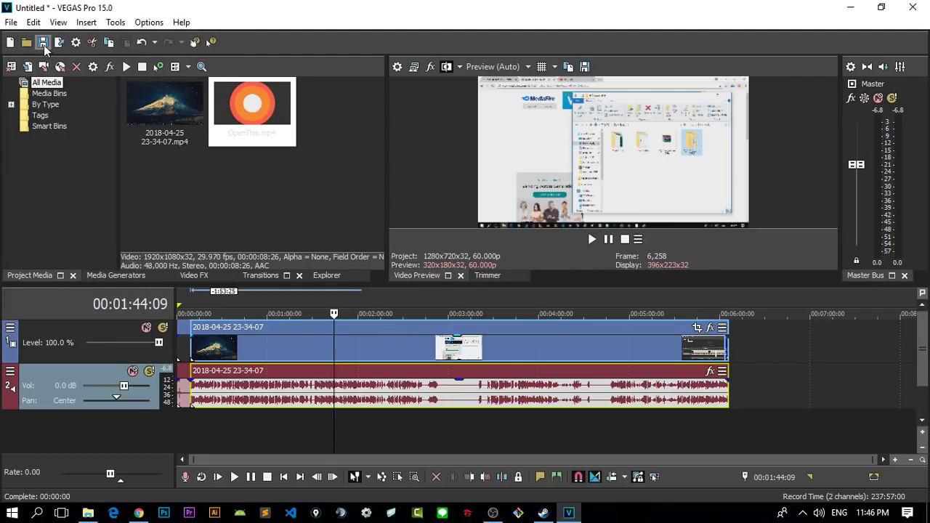
# - Save the project to the Desktop as "edit" in the VEGAS Pro Project File (*.veg) format
pyautogui.click(11, 22)
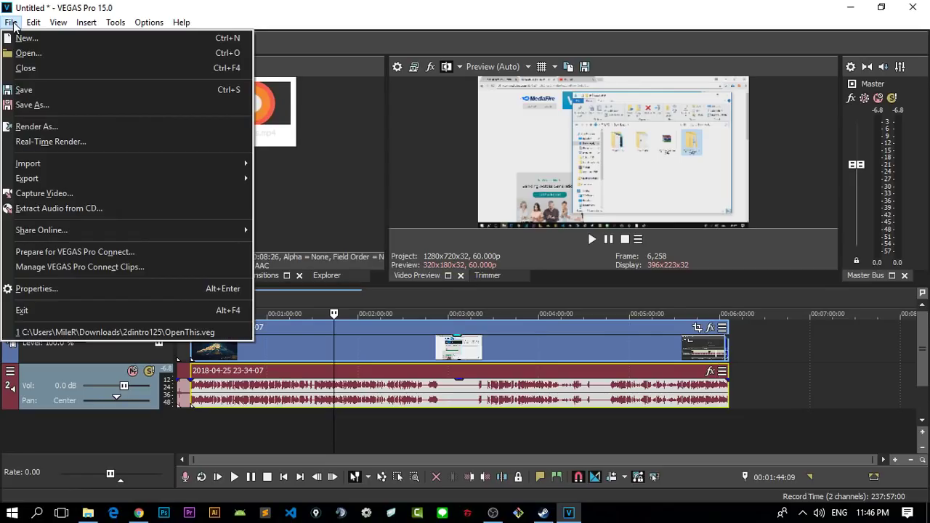
pyautogui.click(12, 22)
pyautogui.click(11, 23)
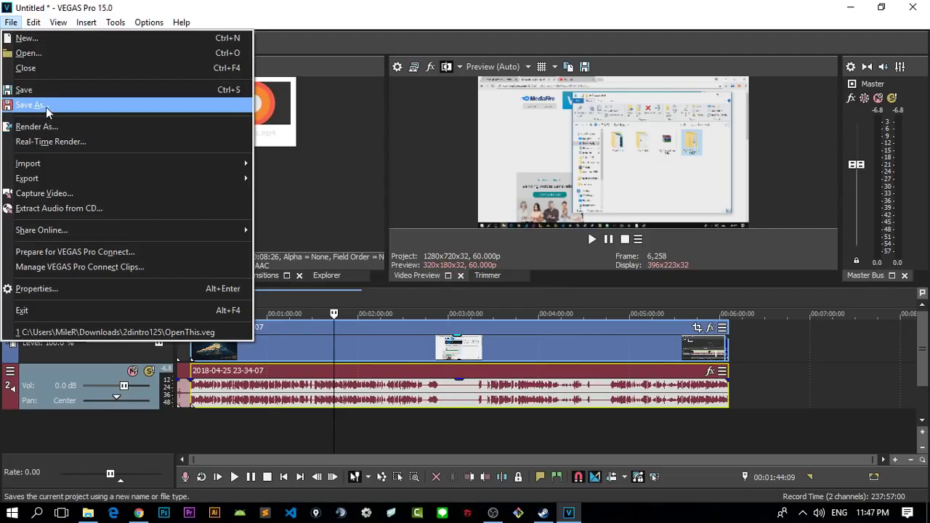
pyautogui.click(46, 106)
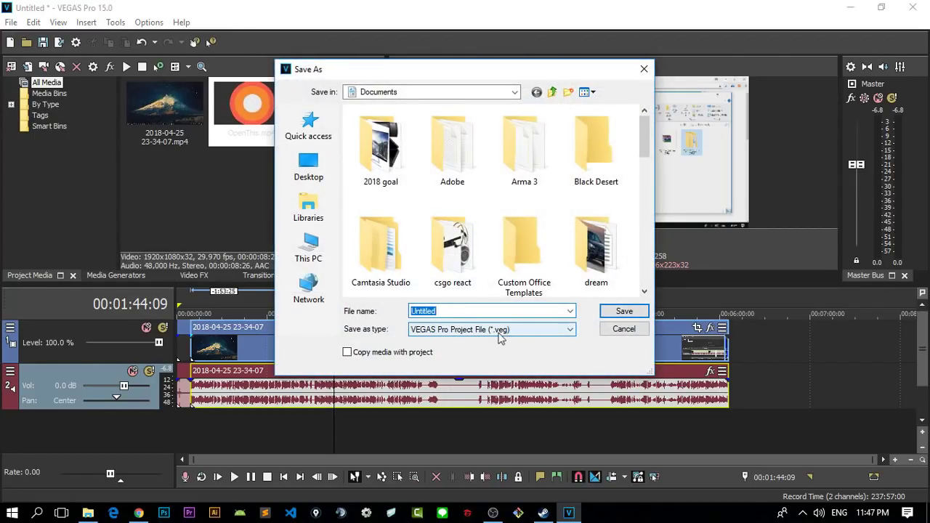
pyautogui.click(496, 329)
pyautogui.click(497, 339)
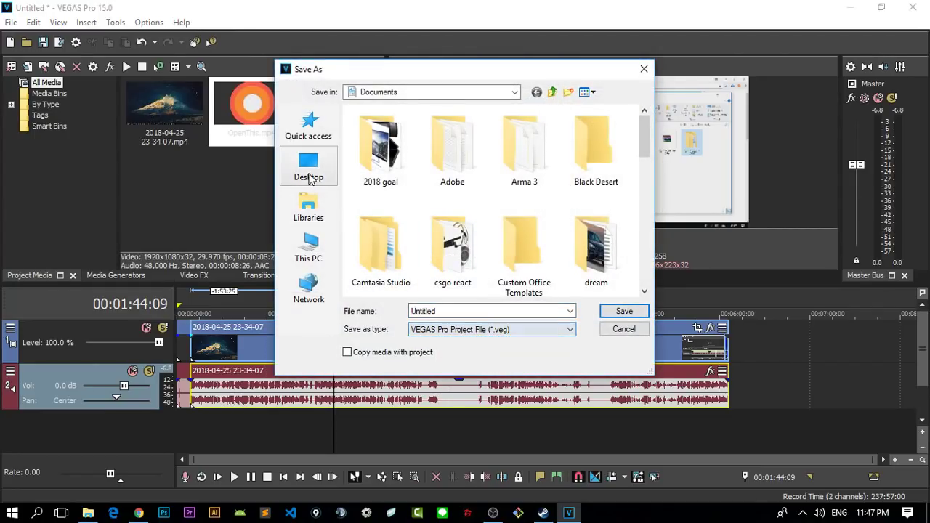
pyautogui.click(308, 170)
pyautogui.doubleClick(451, 311)
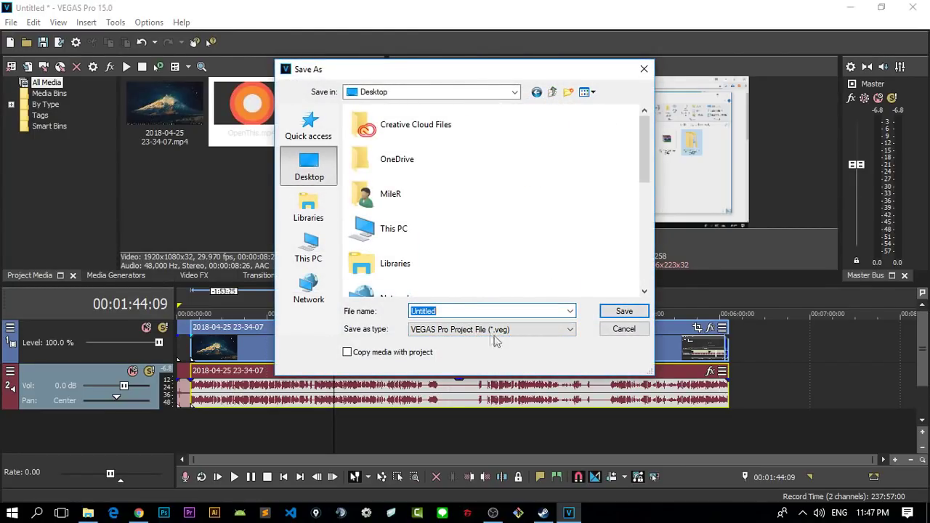
pyautogui.write('edit')
pyautogui.click(607, 311)
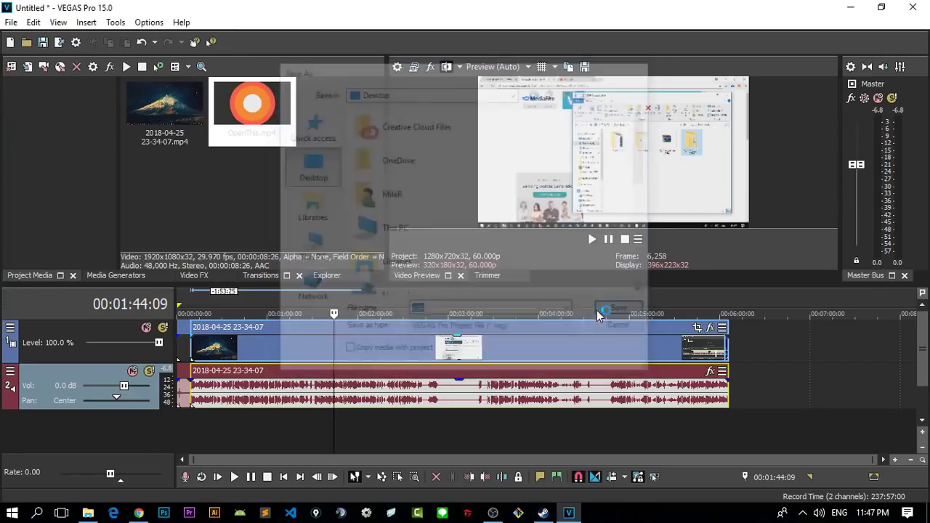
# - Close VEGAS Pro, minimize the browser and file windows, and show the desktop icons
pyautogui.click(912, 7)
pyautogui.click(850, 9)
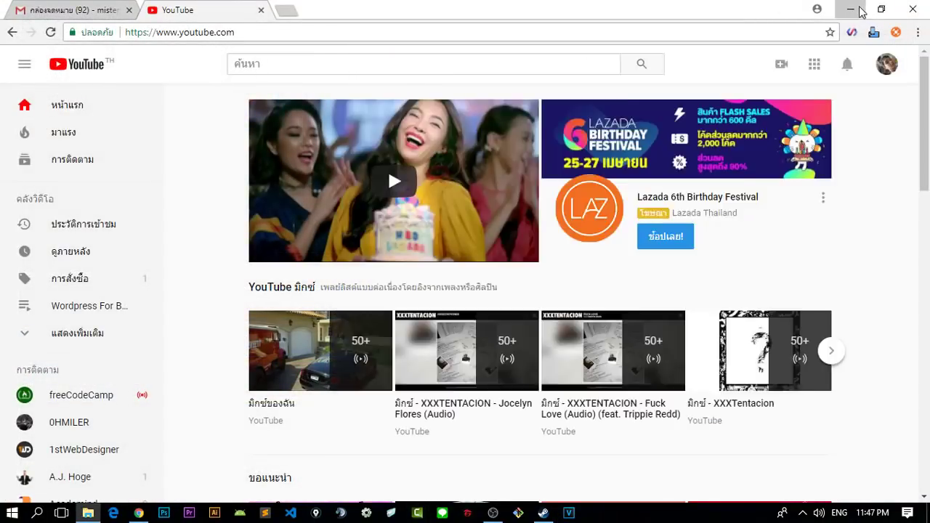
pyautogui.rightClick(219, 283)
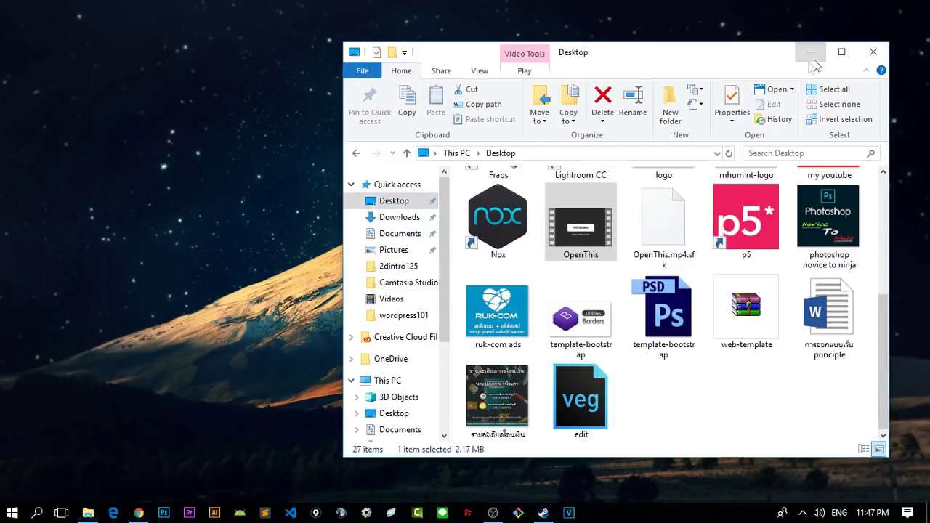
pyautogui.click(812, 52)
pyautogui.rightClick(472, 196)
pyautogui.moveTo(552, 209)
pyautogui.click(670, 290)
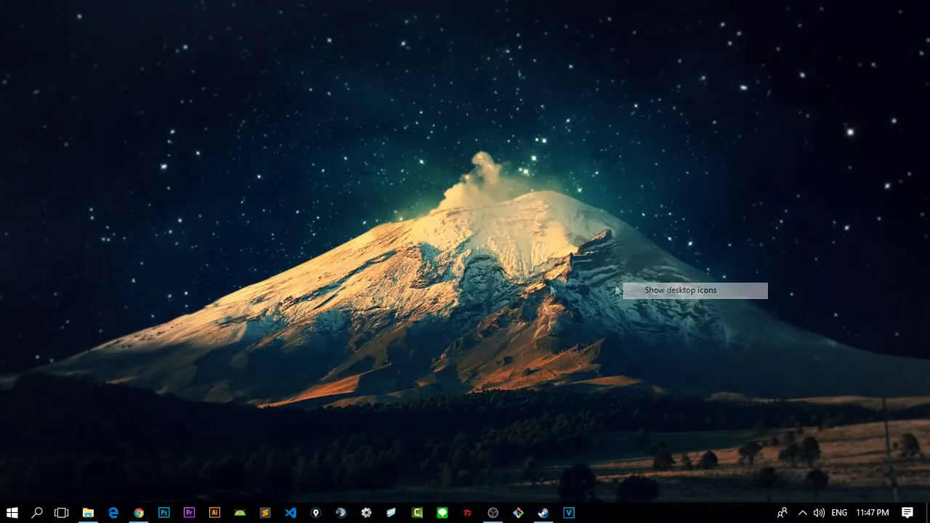
# - Place the edit project file in a clear area of the desktop and reopen the project from it in VEGAS Pro
pyautogui.moveTo(132, 476); pyautogui.dragTo(440, 141)
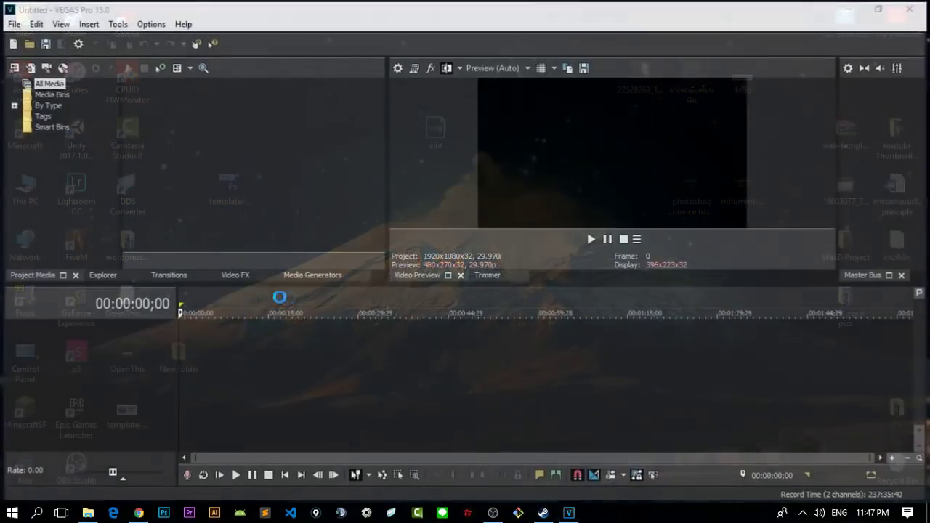
pyautogui.moveTo(643, 6); pyautogui.dragTo(744, 176)
pyautogui.moveTo(517, 102); pyautogui.dragTo(383, 163)
pyautogui.moveTo(528, 178); pyautogui.dragTo(687, 62)
pyautogui.moveTo(361, 85); pyautogui.dragTo(462, 183)
pyautogui.moveTo(381, 220); pyautogui.dragTo(460, 48)
pyautogui.click(372, 72)
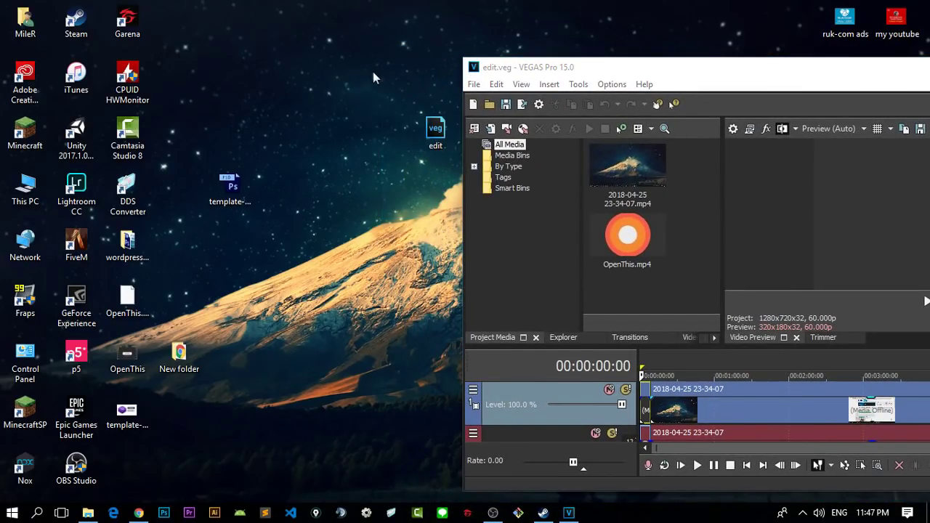
pyautogui.click(413, 191)
pyautogui.doubleClick(617, 66)
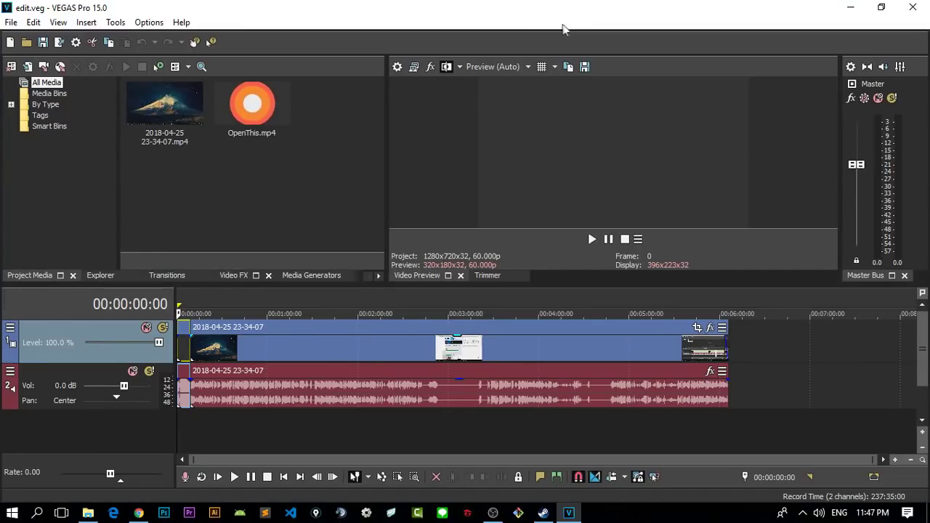
# - Move the project window away from the desktop files and select the logo image
pyautogui.moveTo(607, 20); pyautogui.dragTo(655, 158)
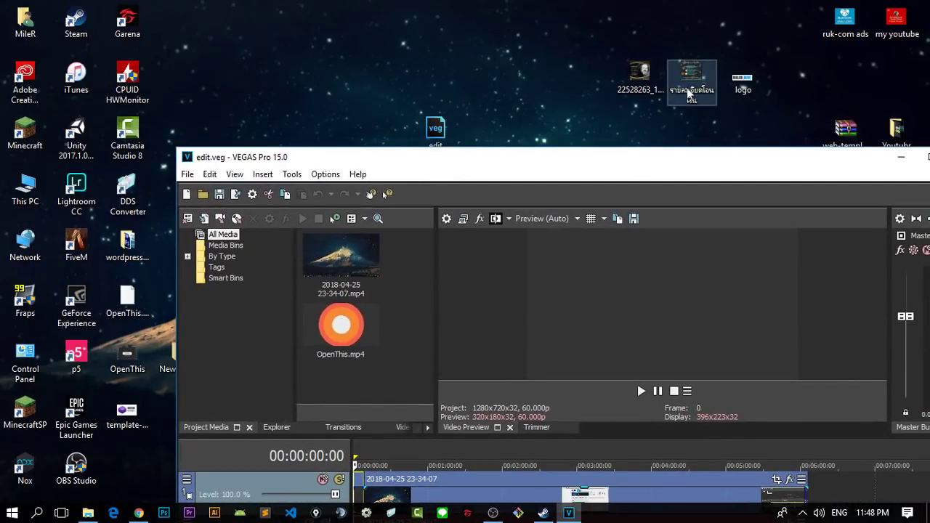
pyautogui.moveTo(739, 158); pyautogui.dragTo(807, 148)
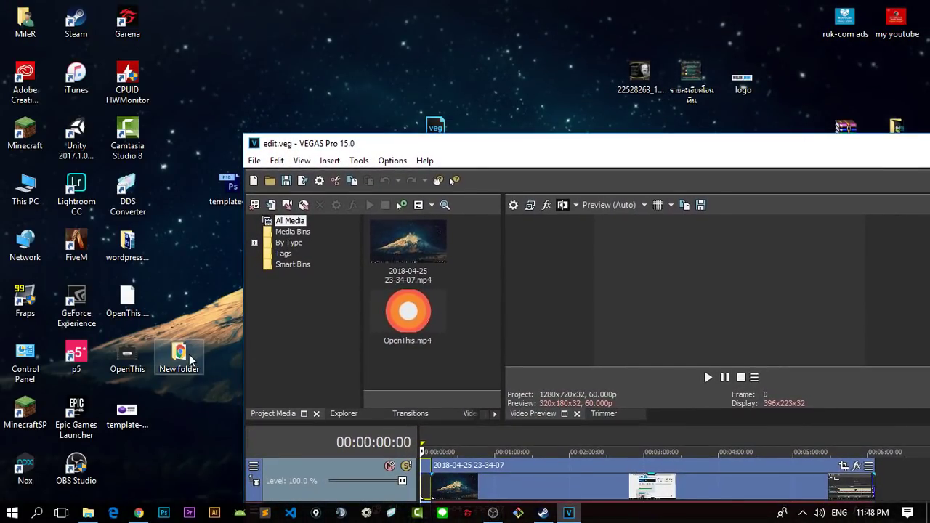
pyautogui.moveTo(557, 152); pyautogui.dragTo(465, 159)
pyautogui.click(663, 69)
pyautogui.click(740, 87)
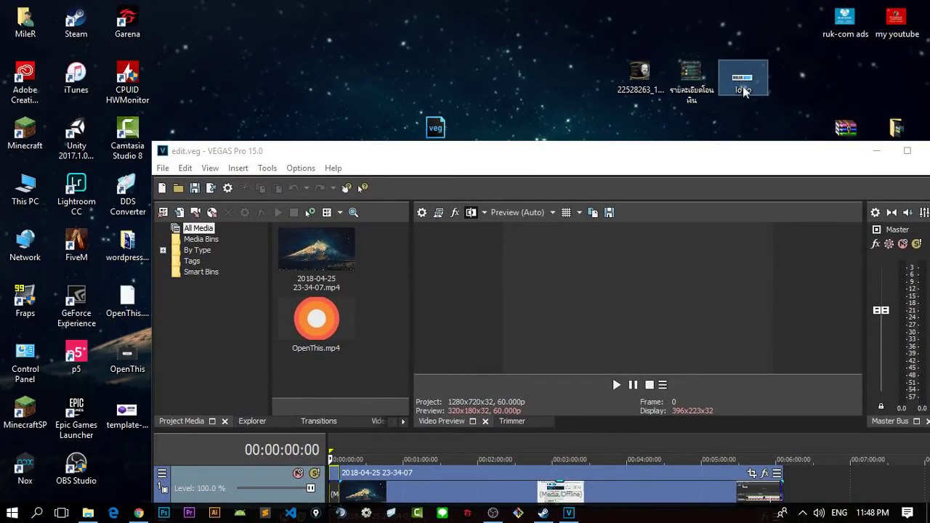
# - Import the logo image into the project media and insert it on the video track between the intro and the main clip
pyautogui.moveTo(743, 80); pyautogui.dragTo(397, 340)
pyautogui.moveTo(452, 156); pyautogui.dragTo(459, 118)
pyautogui.doubleClick(459, 118)
pyautogui.moveTo(275, 351); pyautogui.dragTo(340, 350)
pyautogui.moveTo(251, 117); pyautogui.dragTo(190, 349)
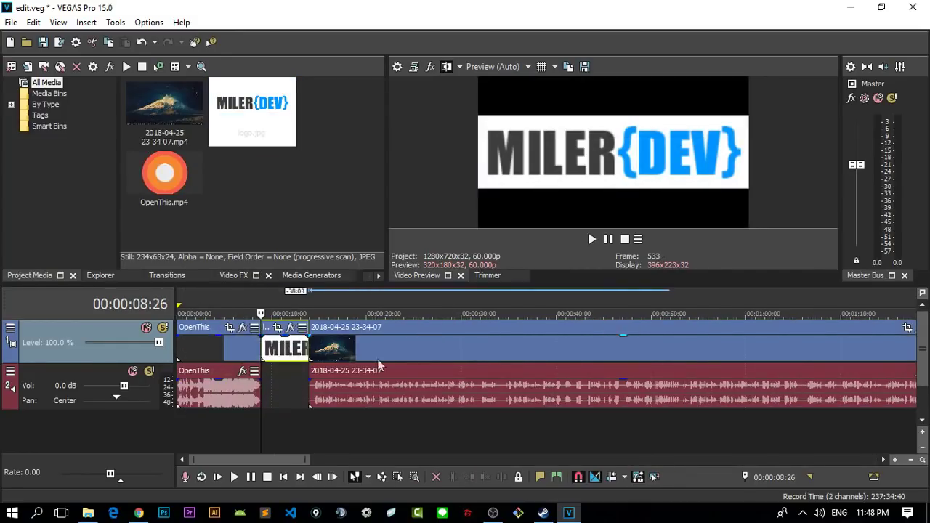
pyautogui.scroll(3, 496, 365)
pyautogui.click(594, 349)
pyautogui.click(645, 350)
pyautogui.click(566, 347)
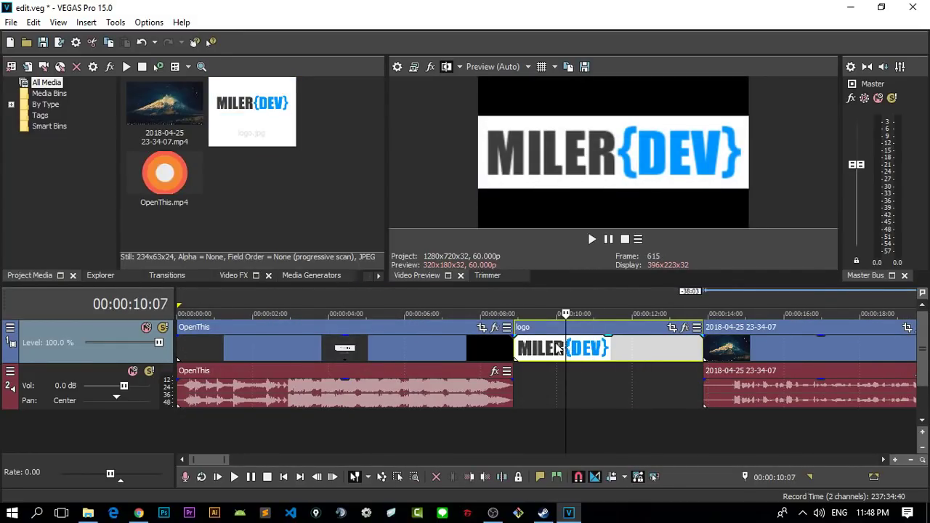
pyautogui.click(509, 351)
pyautogui.click(544, 346)
# - Save and close the project, and move the logo image from the desktop into the user folder
pyautogui.click(11, 21)
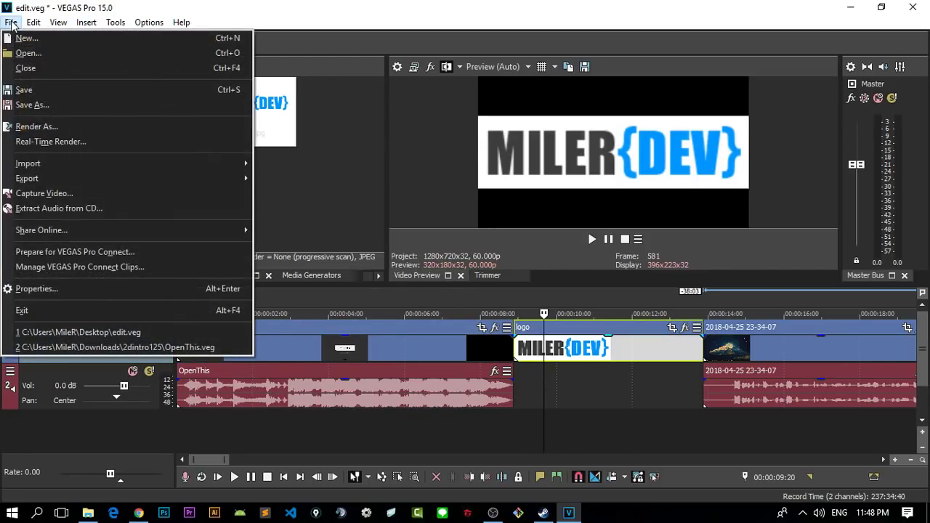
pyautogui.click(29, 88)
pyautogui.click(913, 7)
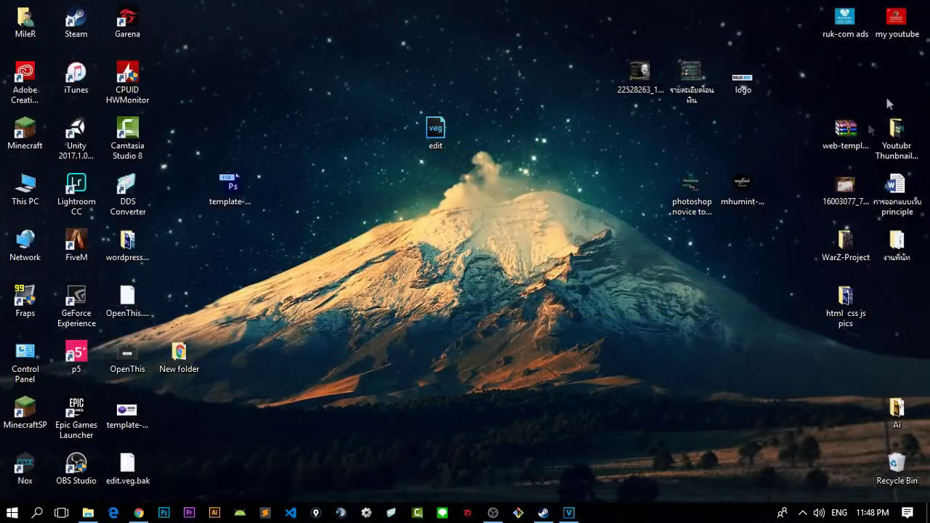
pyautogui.moveTo(743, 80); pyautogui.dragTo(33, 34)
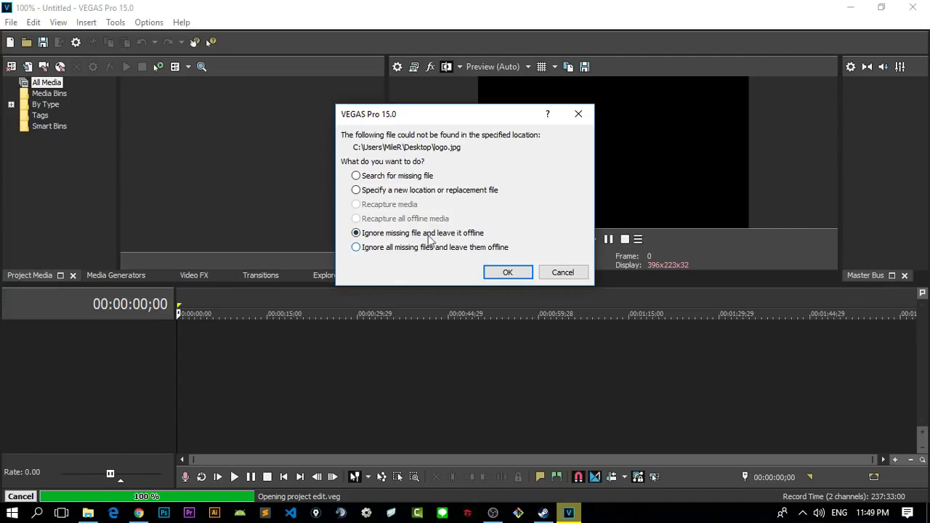
# - Open the edit project with the missing logo.jpg ignored and left offline, and check the logo event on the timeline
pyautogui.click(508, 272)
pyautogui.scroll(3, 222, 356)
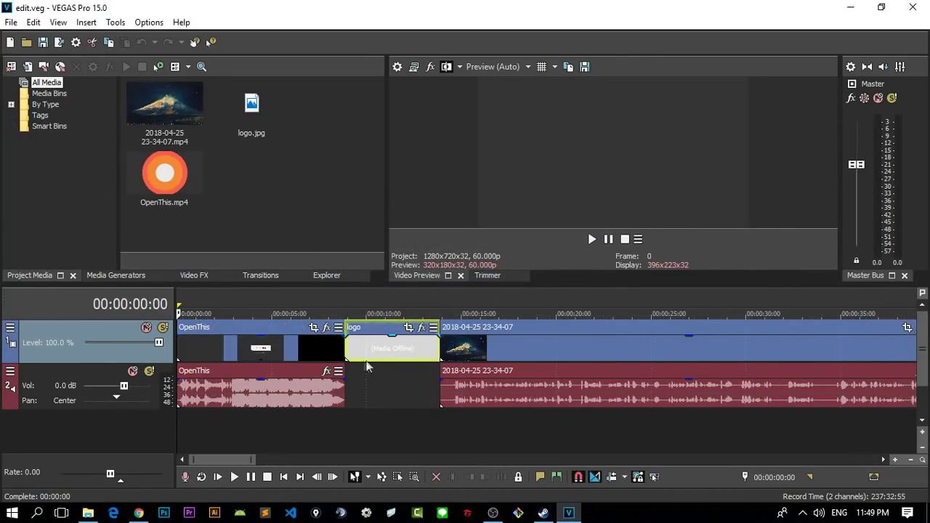
pyautogui.click(386, 356)
pyautogui.click(372, 354)
pyautogui.click(343, 353)
pyautogui.click(375, 351)
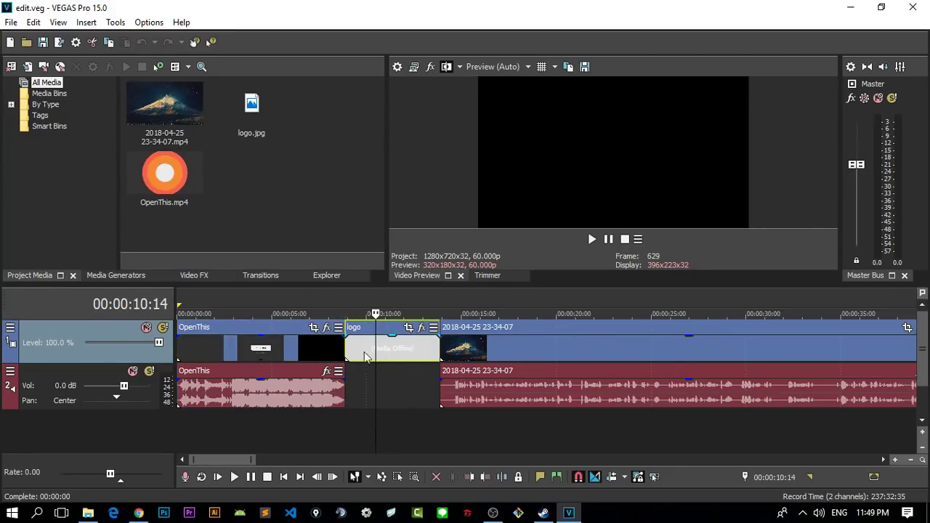
pyautogui.click(370, 348)
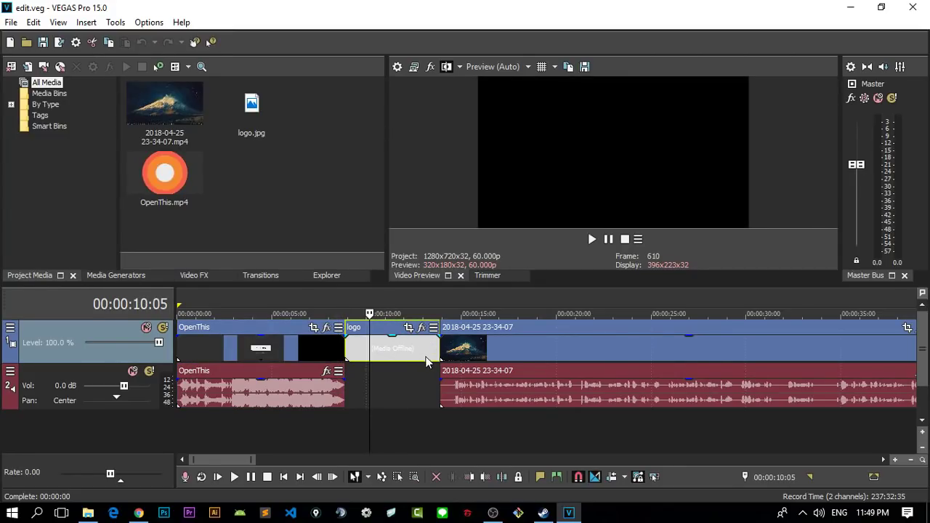
# - Delete the offline logo event and move the main clip back against the end of the intro
pyautogui.press('Delete')
pyautogui.moveTo(397, 370); pyautogui.dragTo(506, 401)
pyautogui.moveTo(414, 305); pyautogui.dragTo(195, 306)
pyautogui.moveTo(284, 304); pyautogui.dragTo(136, 324)
pyautogui.moveTo(484, 357); pyautogui.dragTo(387, 351)
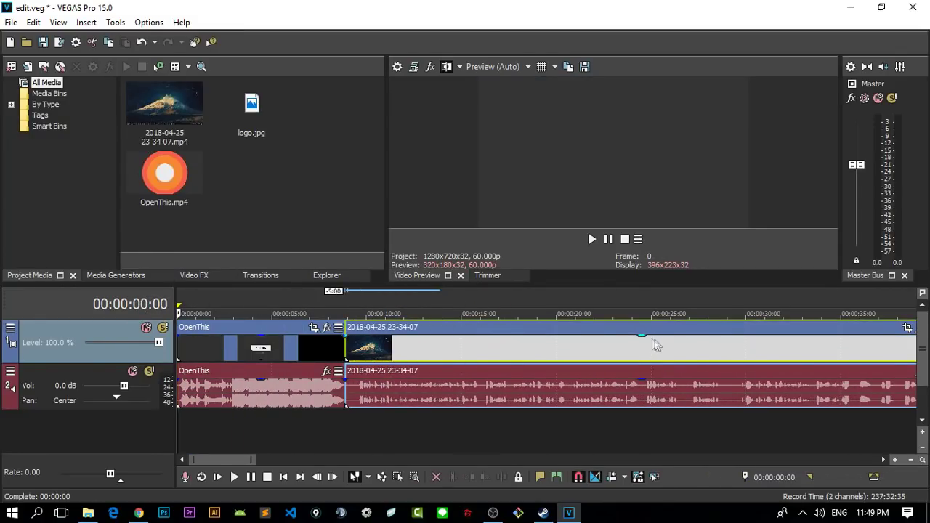
# - Clear the time selection on the timeline and remove the offline logo.jpg from the project media
pyautogui.scroll(-6, 656, 347)
pyautogui.moveTo(764, 377); pyautogui.dragTo(3, 387)
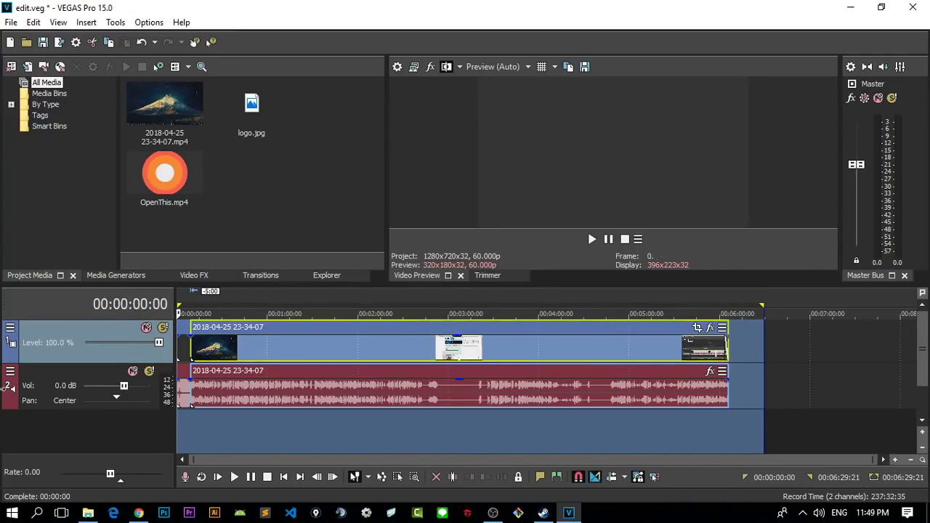
pyautogui.moveTo(763, 305); pyautogui.dragTo(106, 304)
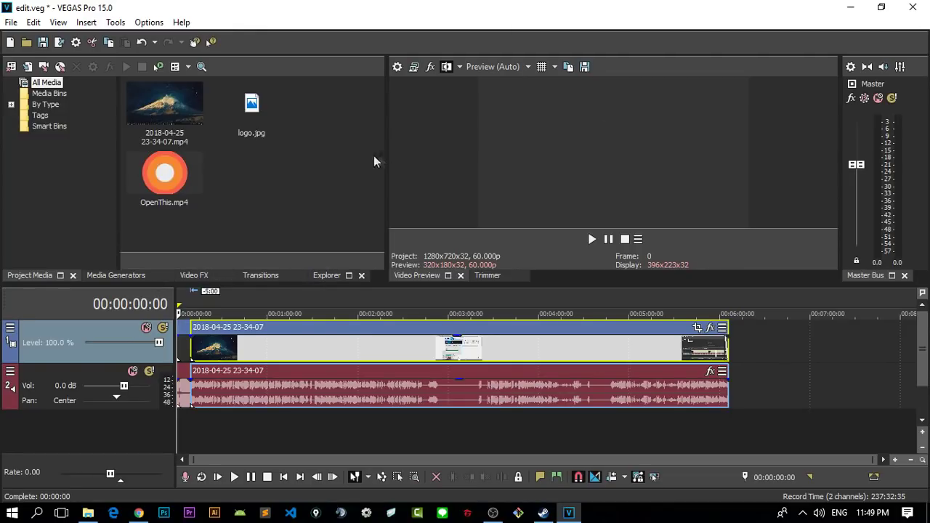
pyautogui.click(269, 119)
pyautogui.press('Delete')
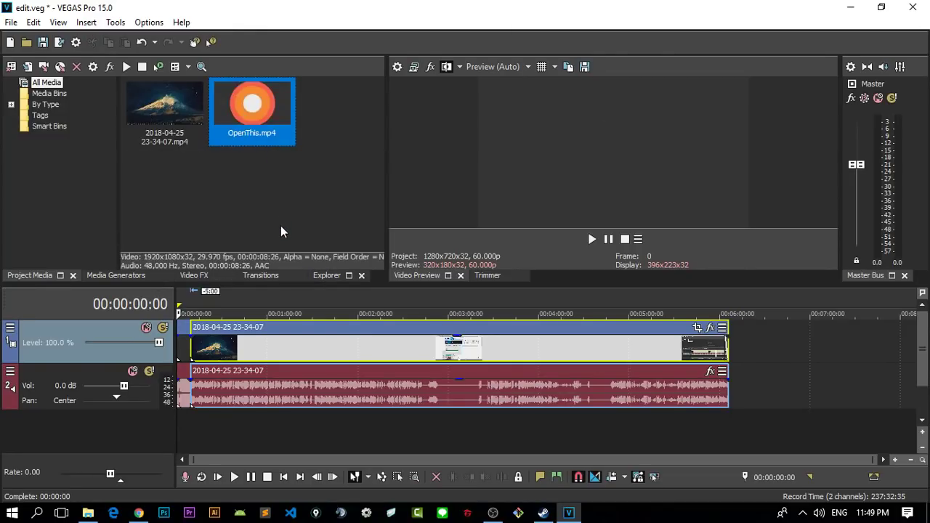
# - Examine the join between the intro and the main clip on the video and audio tracks
pyautogui.scroll(7, 284, 347)
pyautogui.click(366, 349)
pyautogui.click(380, 358)
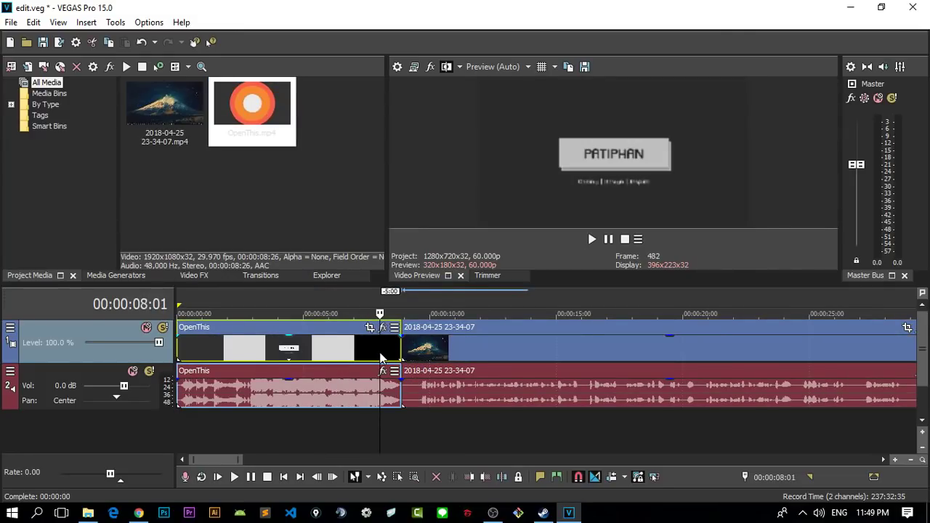
pyautogui.click(438, 402)
pyautogui.click(364, 394)
pyautogui.scroll(-4, 422, 382)
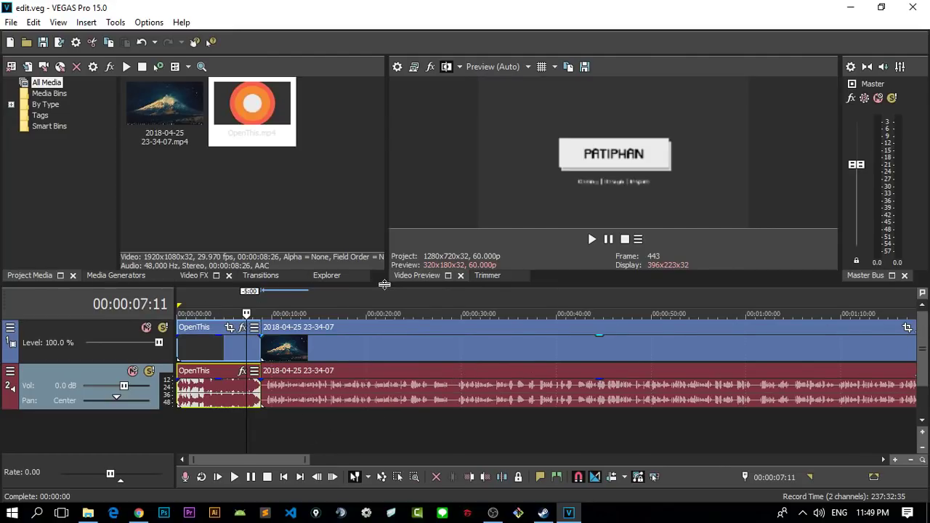
pyautogui.scroll(-4, 249, 334)
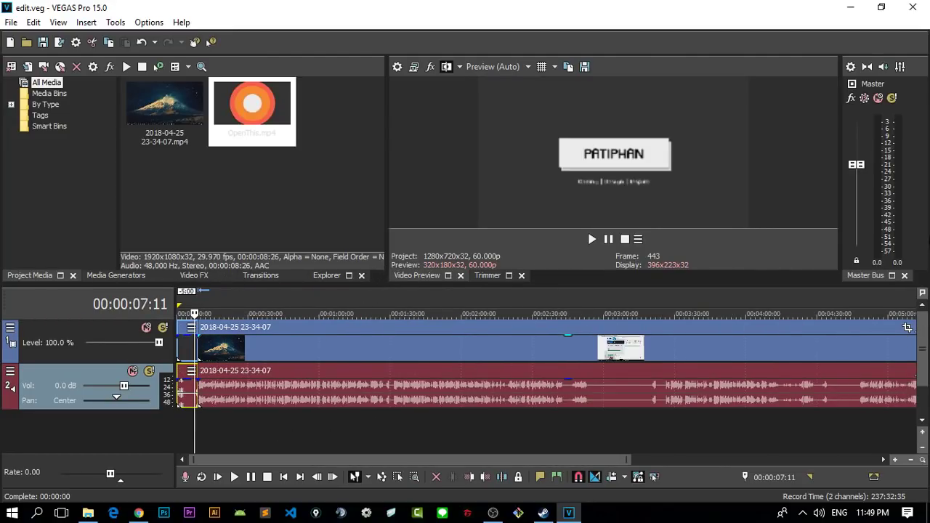
pyautogui.click(86, 22)
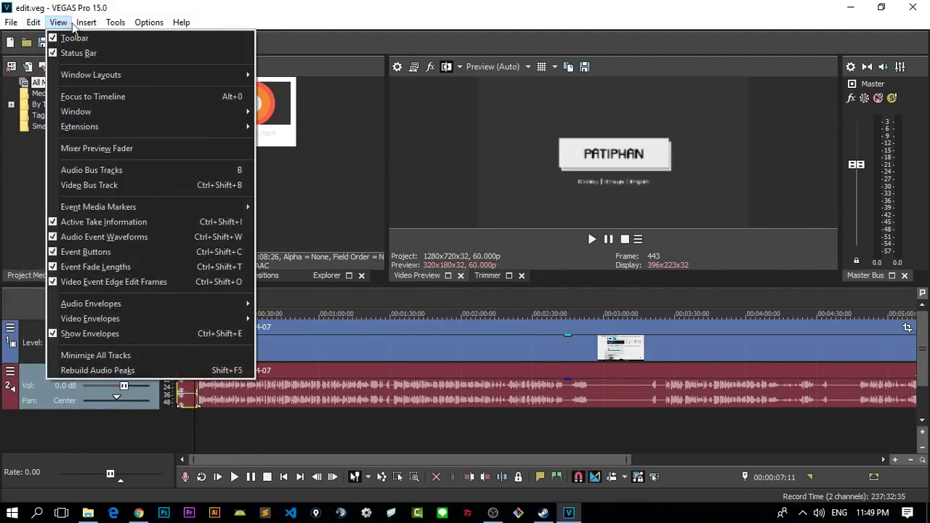
pyautogui.moveTo(145, 24)
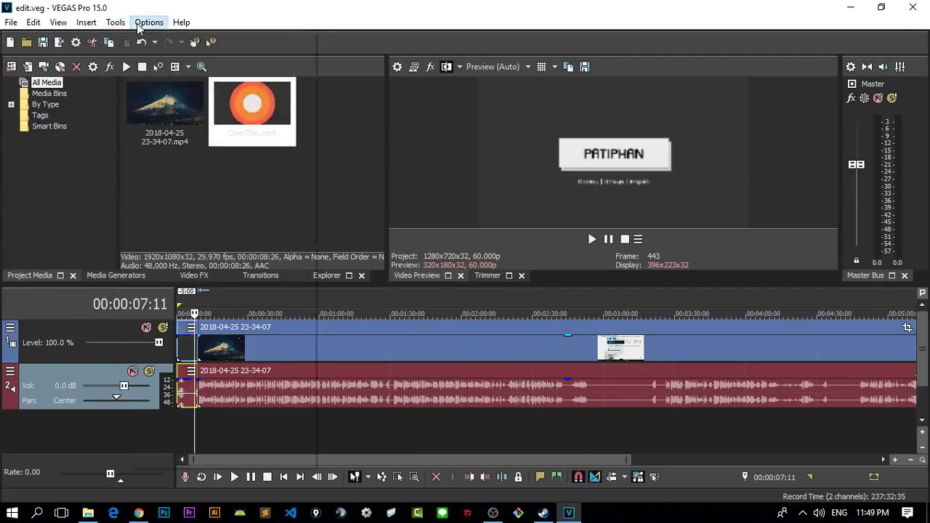
pyautogui.moveTo(181, 22)
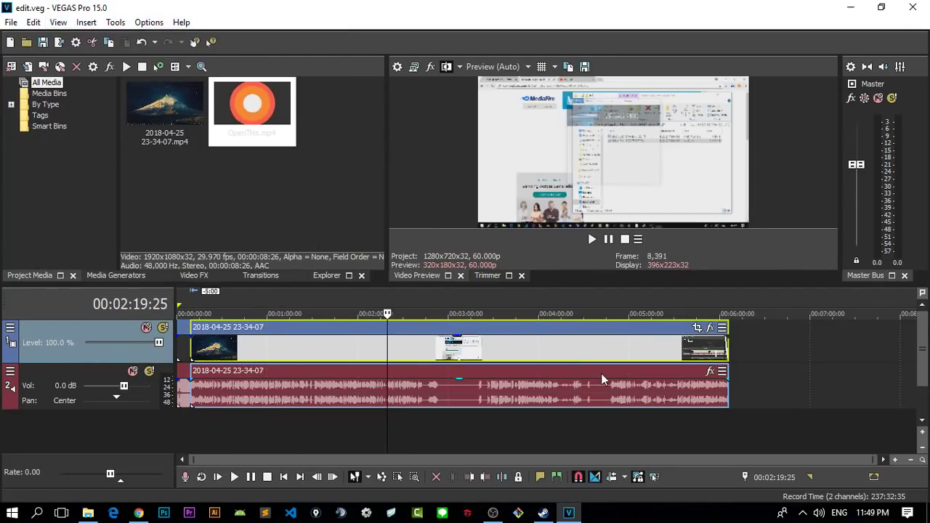
# - Apply the TV Simulator video effect with the TV Look preset to the main clip and dismiss its settings
pyautogui.click(194, 276)
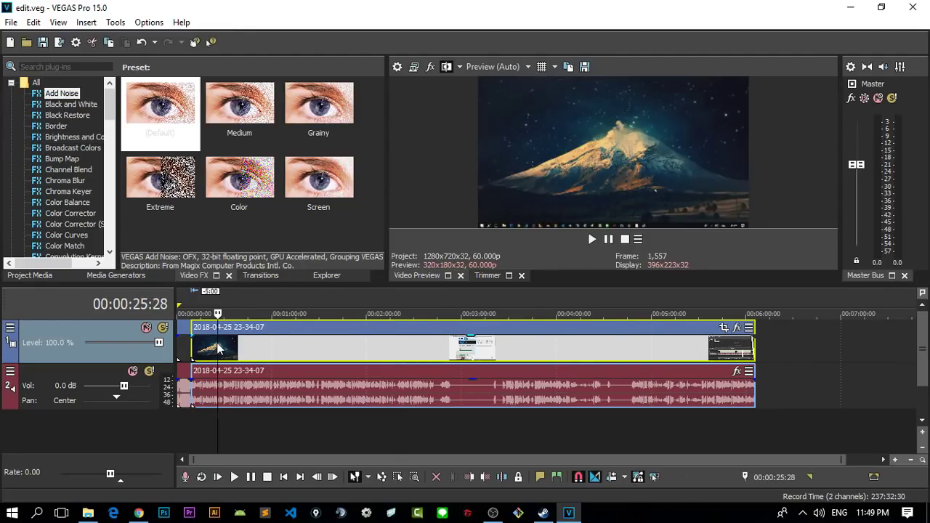
pyautogui.scroll(-20, 83, 160)
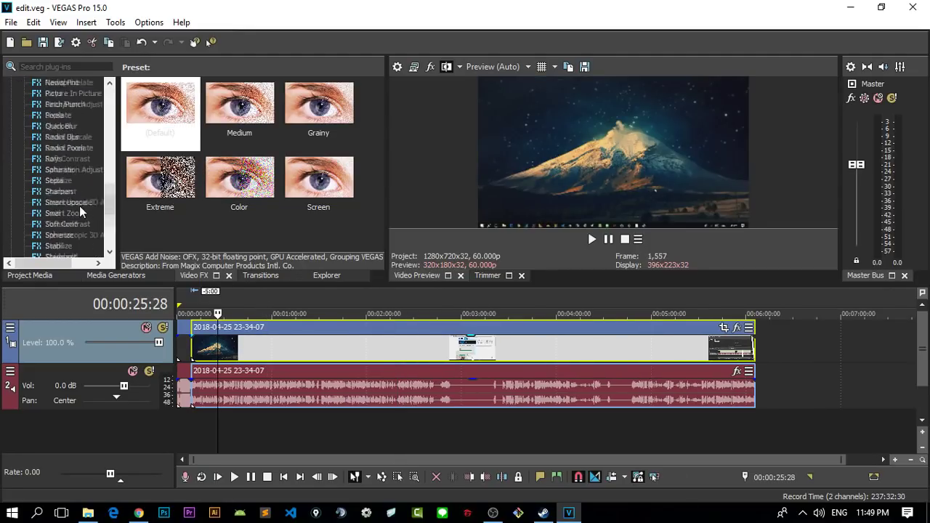
pyautogui.click(65, 170)
pyautogui.click(69, 147)
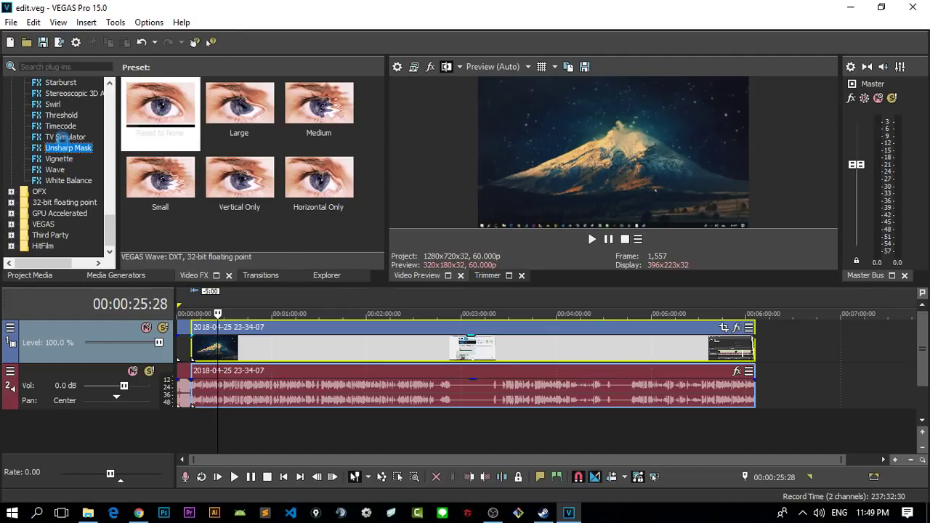
pyautogui.click(66, 137)
pyautogui.click(155, 108)
pyautogui.moveTo(156, 107); pyautogui.dragTo(264, 350)
pyautogui.click(412, 139)
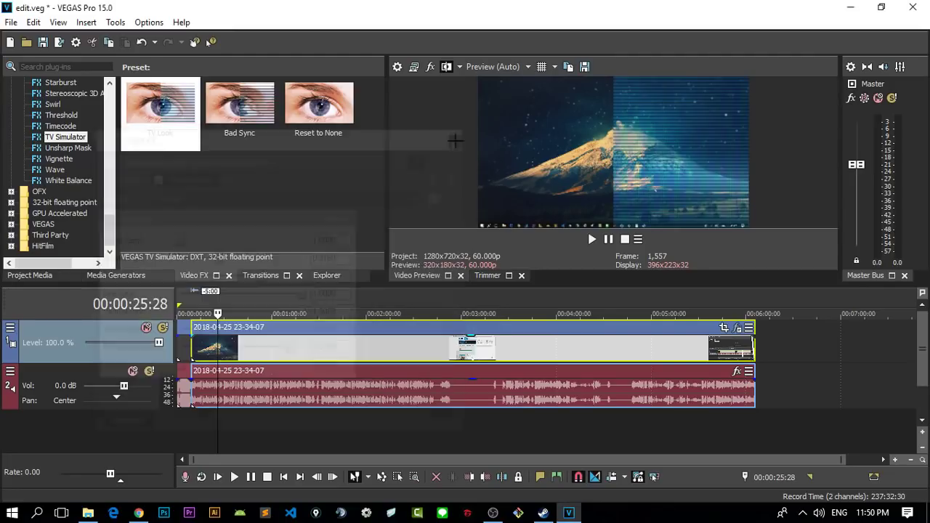
# - Preview the main clip with the TV Look effect, and undo that effect
pyautogui.click(594, 238)
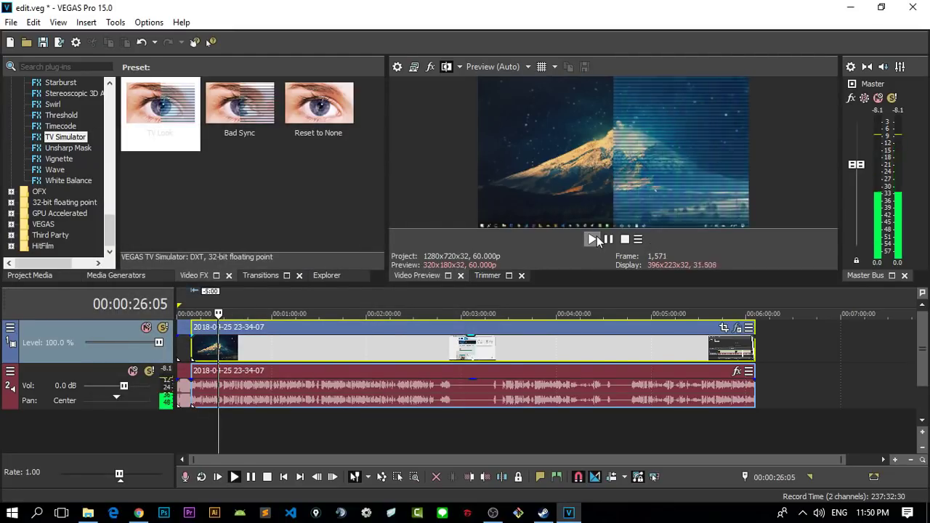
pyautogui.click(357, 340)
pyautogui.click(424, 355)
pyautogui.hotkey('ctrl', 'z')
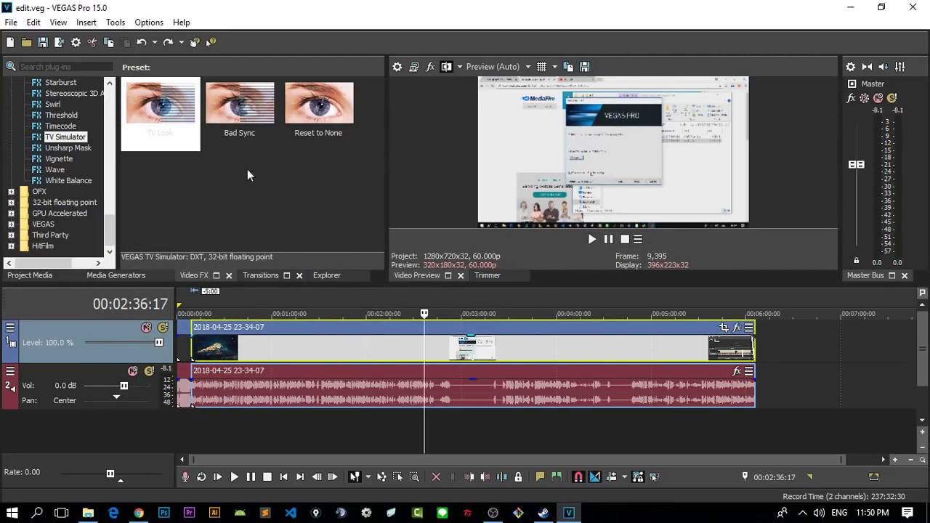
# - Apply the TV Simulator Bad Sync preset to the main clip and preview it at several points of the timeline
pyautogui.click(241, 122)
pyautogui.moveTo(240, 109); pyautogui.dragTo(342, 355)
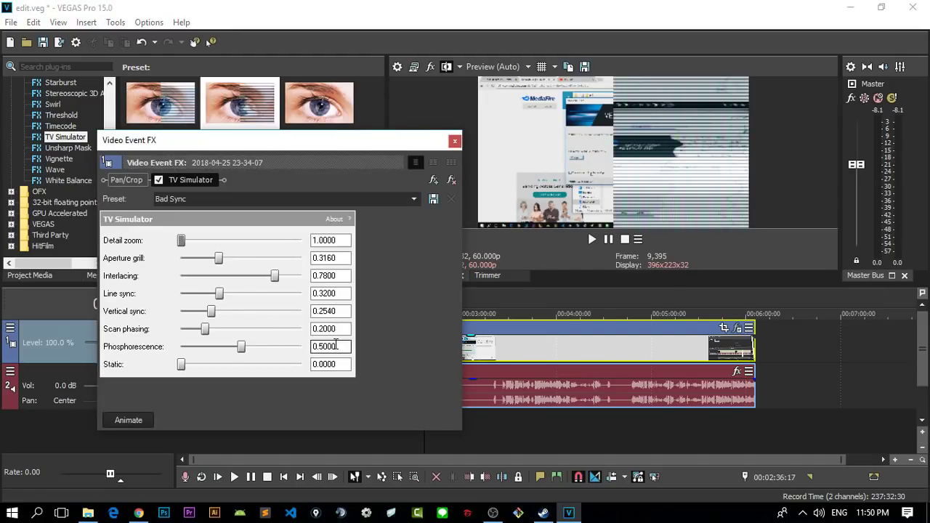
pyautogui.click(455, 140)
pyautogui.click(476, 354)
pyautogui.click(574, 355)
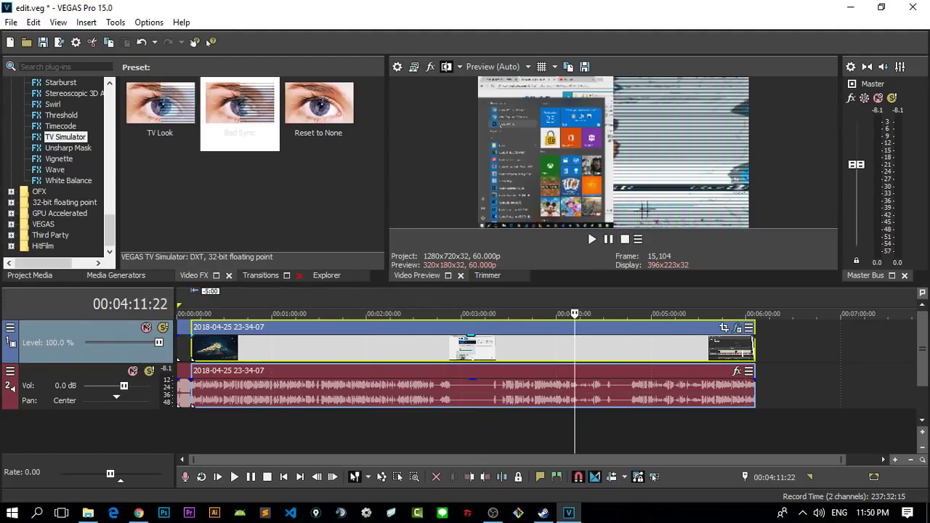
pyautogui.click(637, 348)
pyautogui.press('space')
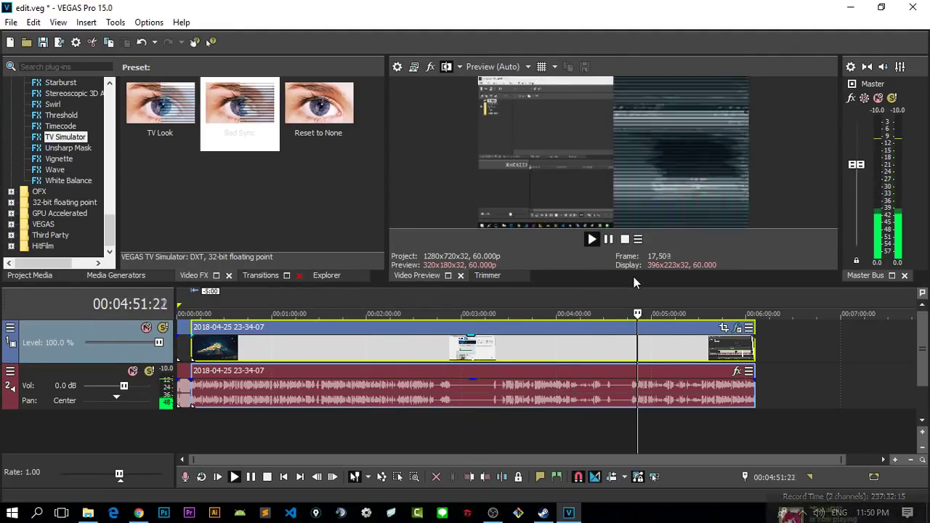
pyautogui.press('space')
# - Remove the TV Simulator effect from the main clip's video event effects
pyautogui.click(737, 329)
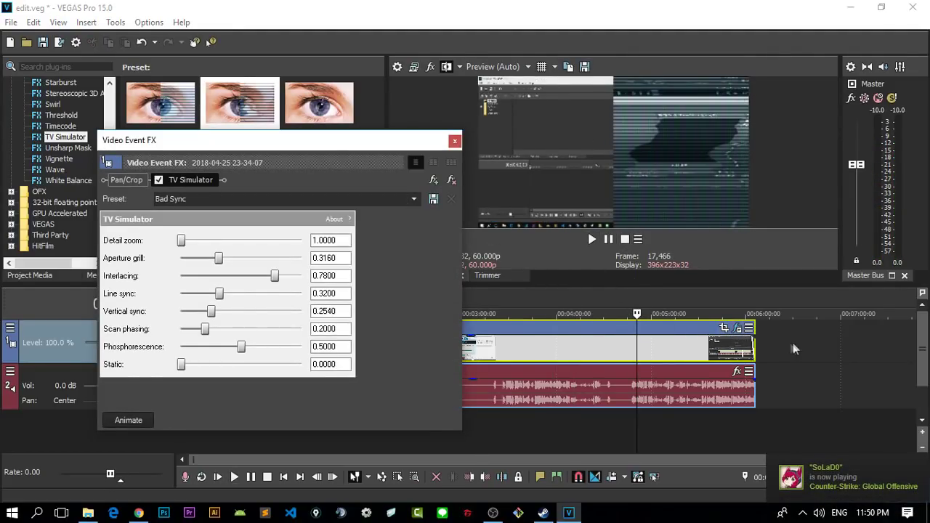
pyautogui.click(451, 181)
pyautogui.click(455, 140)
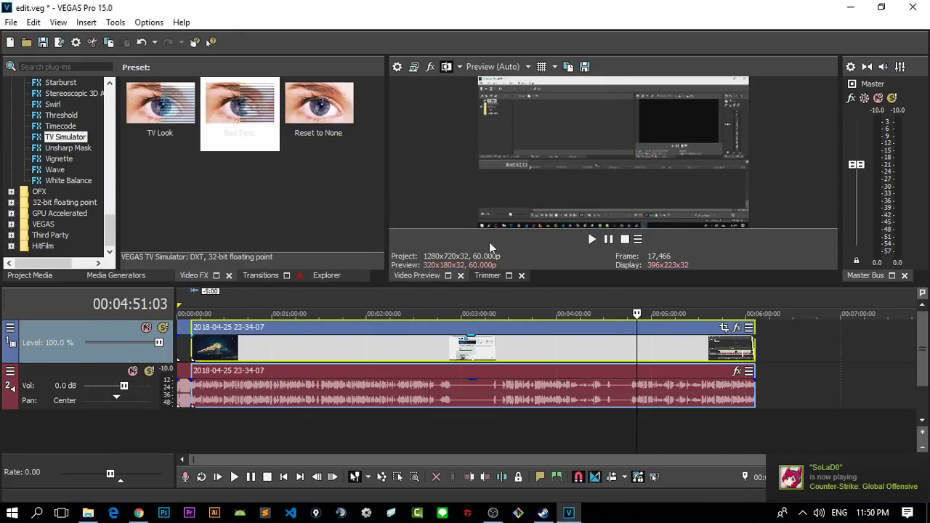
# - Browse the Explorer, transitions and media generators, looking through the Checkerboard, Color Gradient, Credit Roll and HitFilm Light Flares entries
pyautogui.click(228, 357)
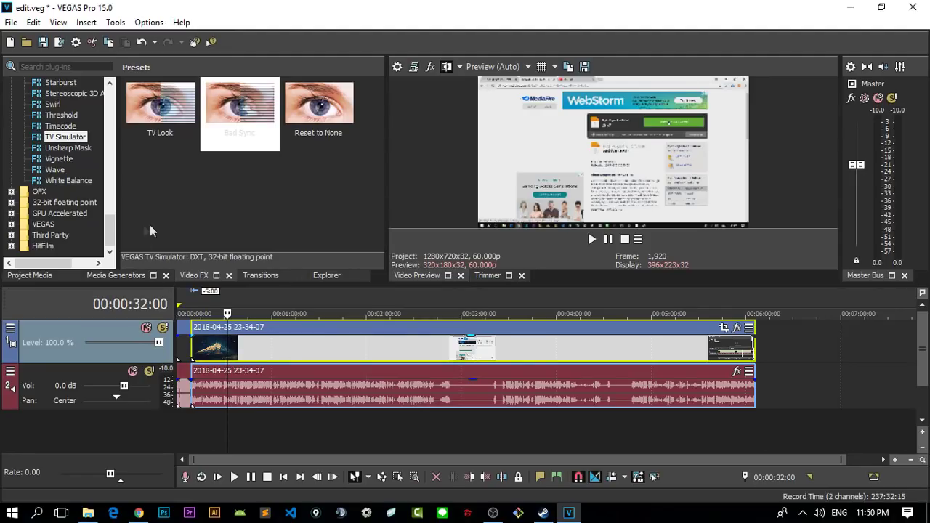
pyautogui.click(319, 275)
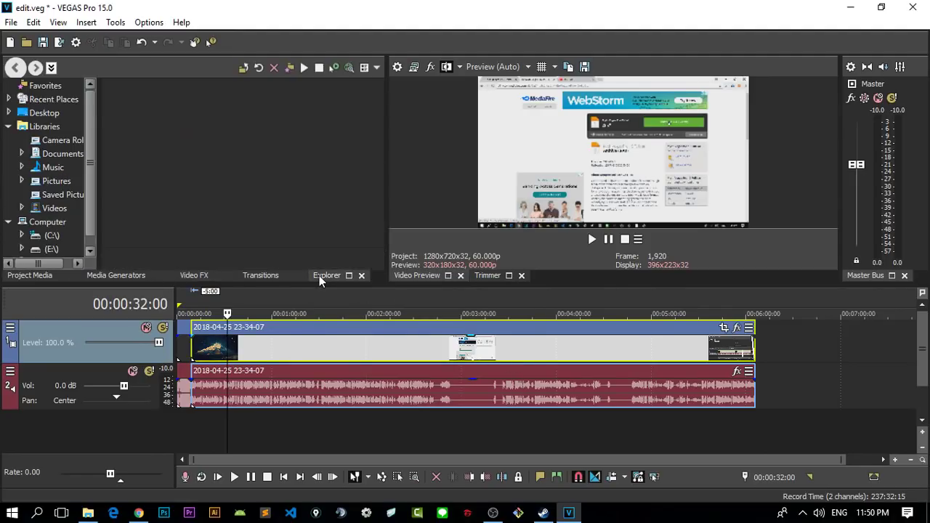
pyautogui.click(266, 276)
pyautogui.click(130, 278)
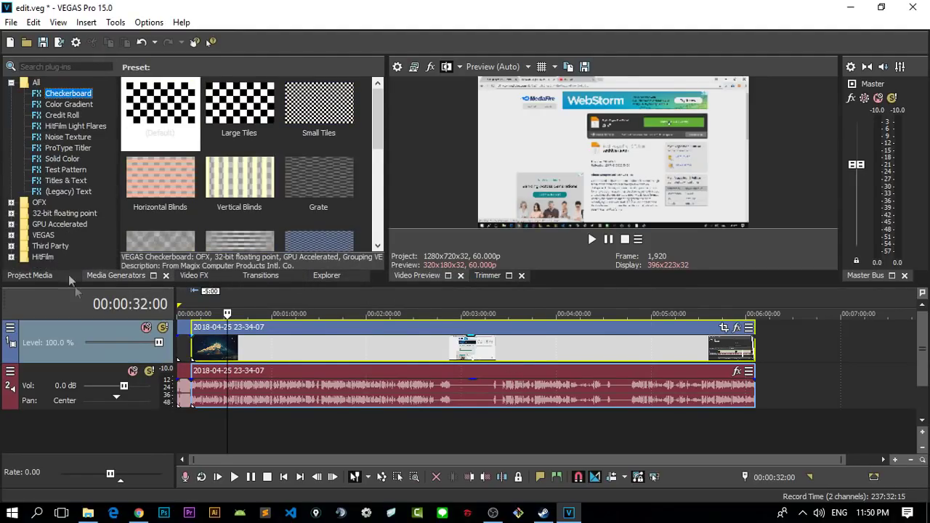
pyautogui.scroll(-3, 208, 161)
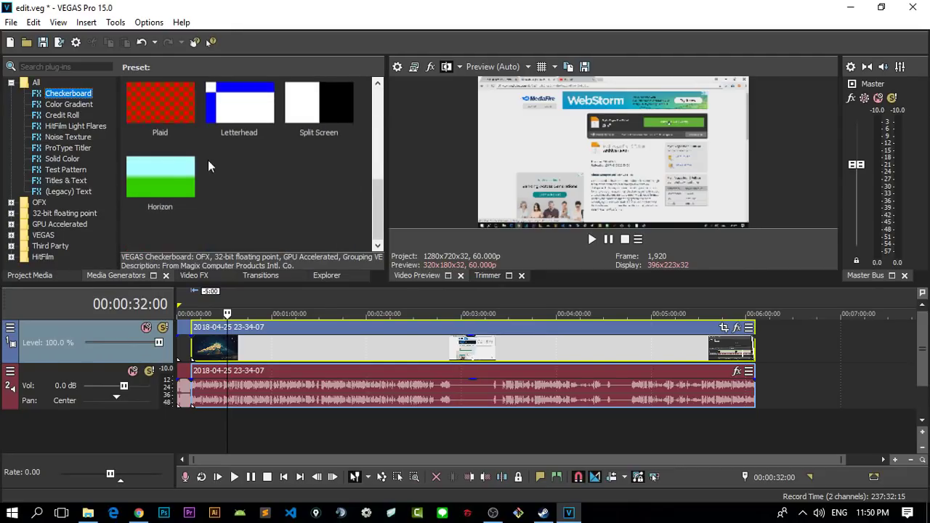
pyautogui.scroll(1, 164, 174)
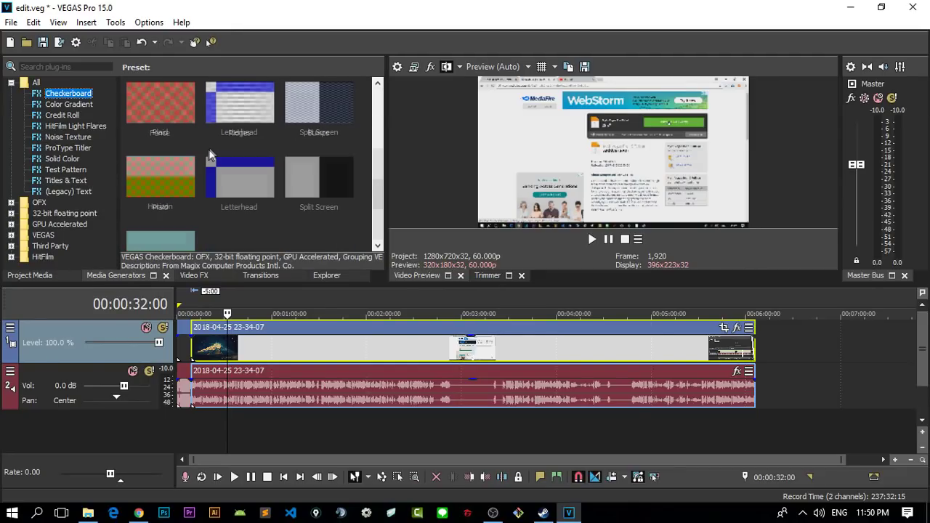
pyautogui.click(64, 105)
pyautogui.scroll(-3, 197, 142)
pyautogui.click(58, 116)
pyautogui.click(65, 126)
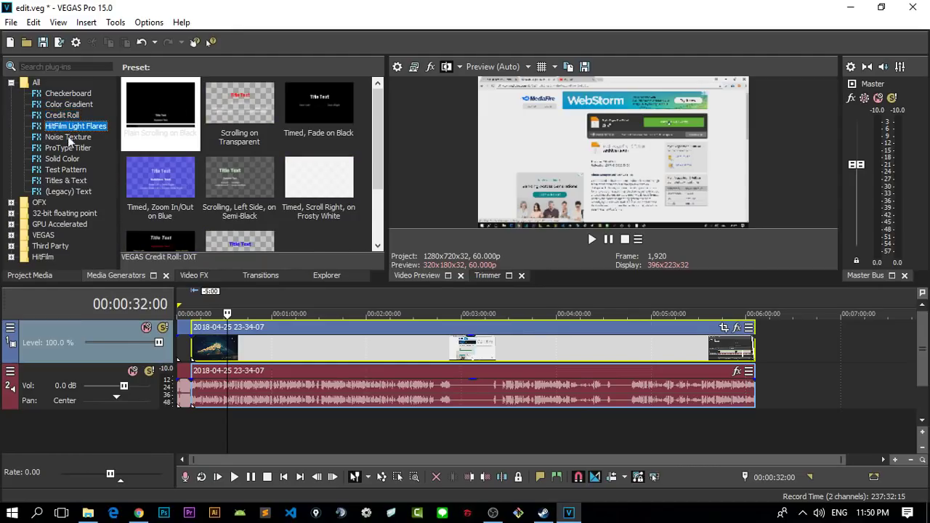
# - Place a Credit Roll with the Plain Scrolling on Black preset directly after the main clip, preview it and dismiss its settings
pyautogui.click(63, 115)
pyautogui.moveTo(159, 105); pyautogui.dragTo(766, 341)
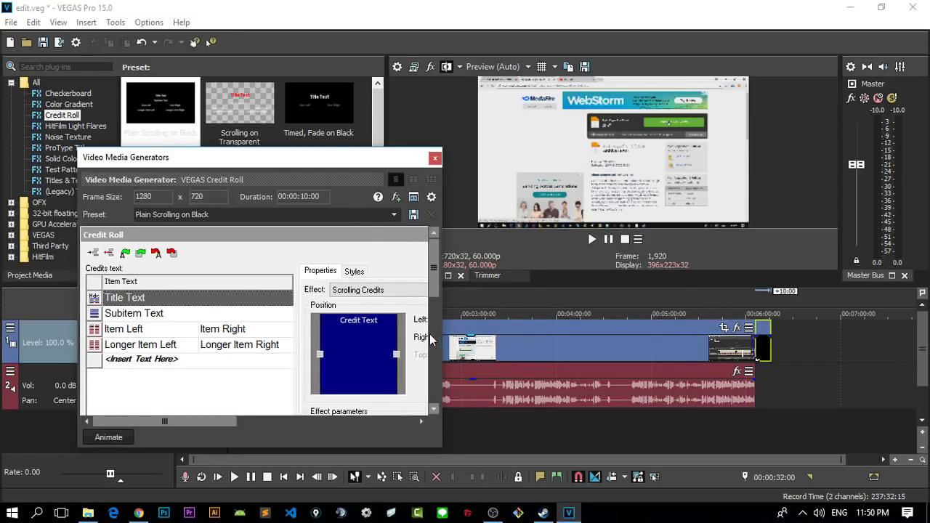
pyautogui.click(750, 301)
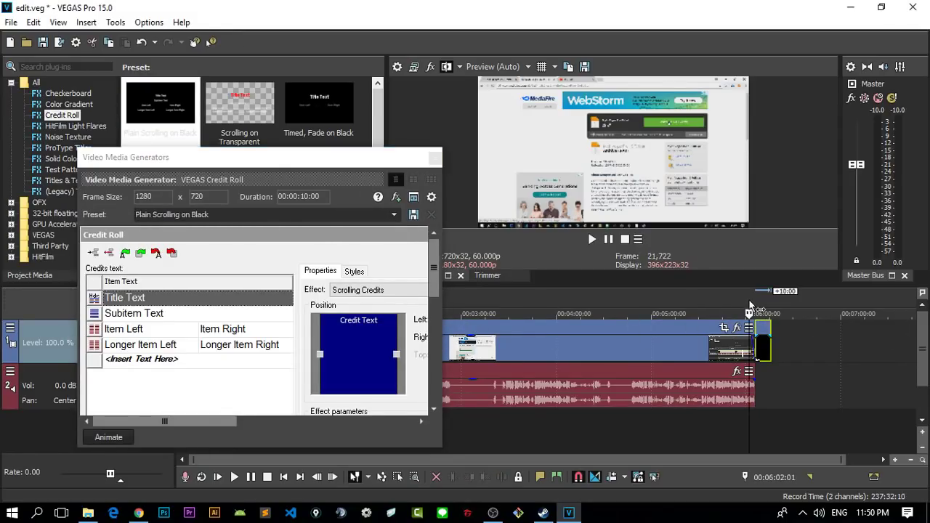
pyautogui.press('space')
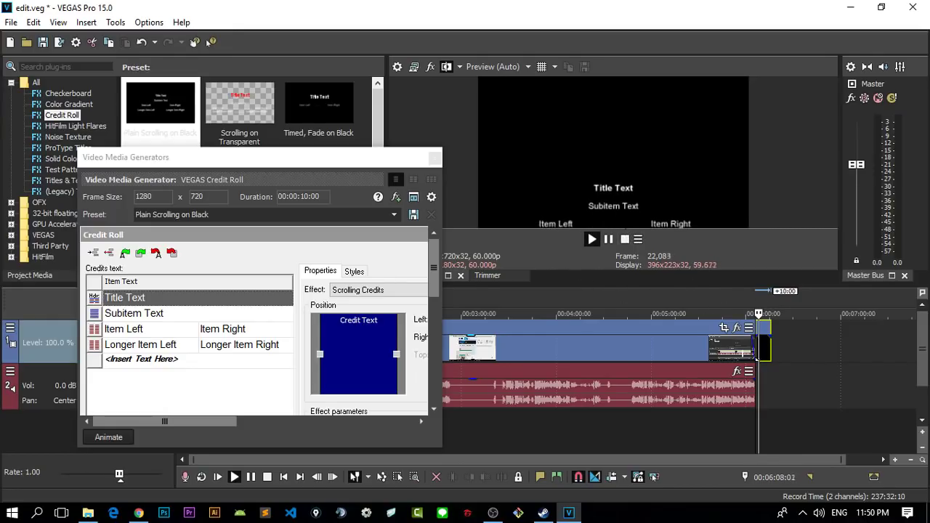
pyautogui.click(434, 157)
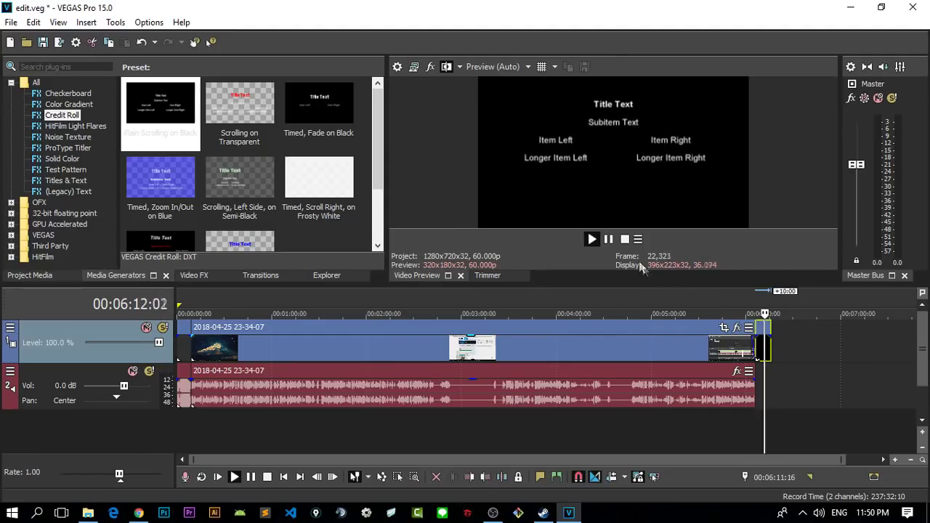
# - Delete the credit roll event after the main clip and return the playhead to the start of the timeline
pyautogui.press('Delete')
pyautogui.click(609, 239)
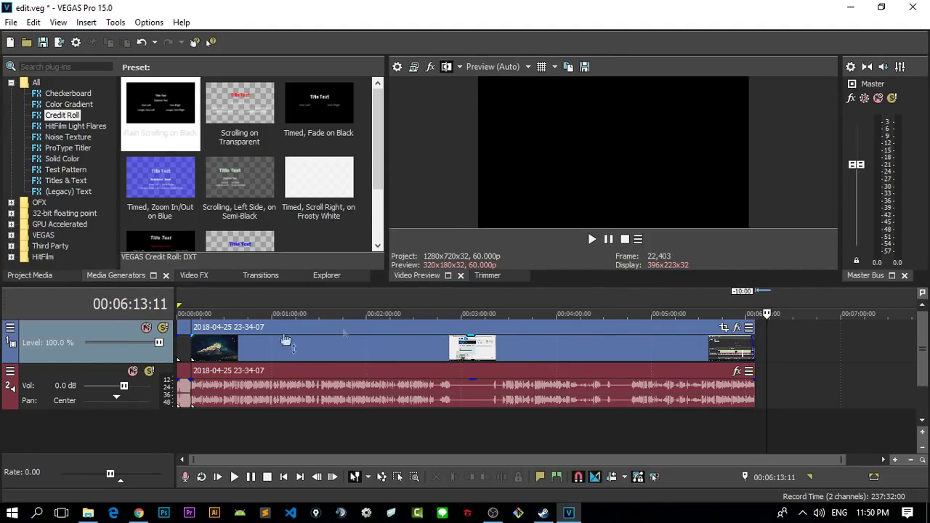
pyautogui.click(182, 343)
# - Look through the HitFilm Light Flares, Noise Texture, Test Pattern and Titles & Text generator presets
pyautogui.click(66, 148)
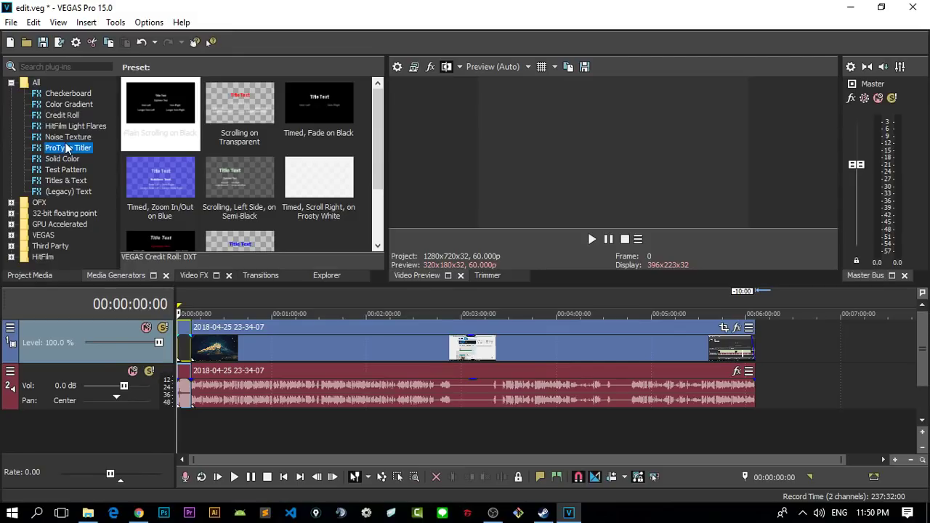
pyautogui.click(80, 126)
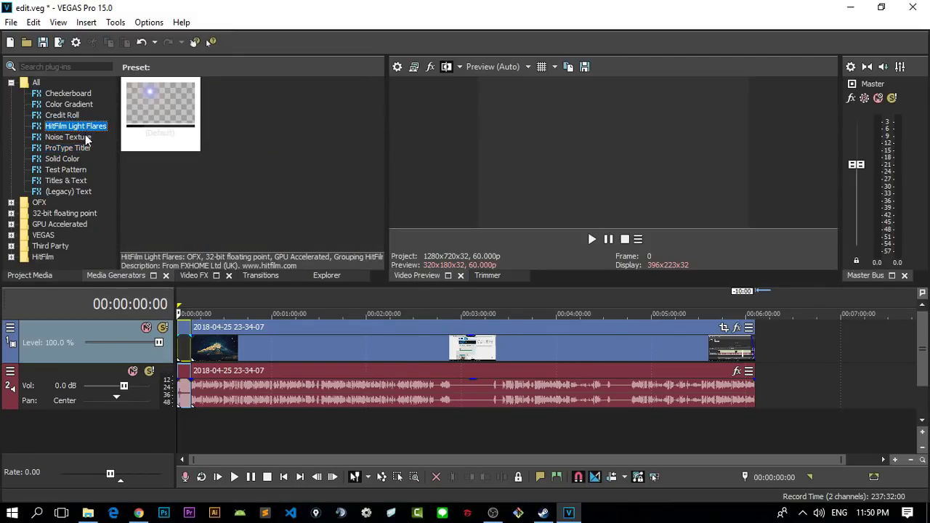
pyautogui.click(86, 137)
pyautogui.click(72, 170)
pyautogui.click(76, 181)
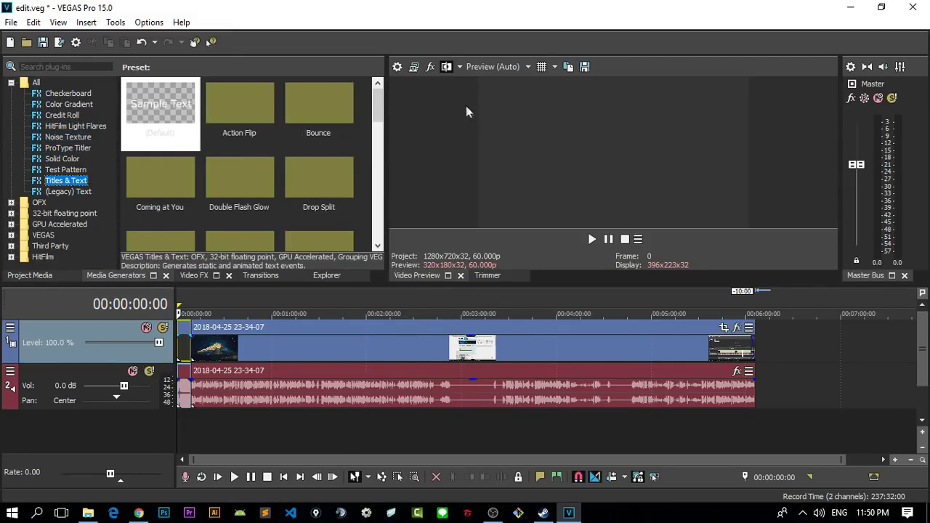
# - Inspect the join between the opening clip and the main clip on the timeline, and return the playhead to the start
pyautogui.click(217, 346)
pyautogui.click(180, 345)
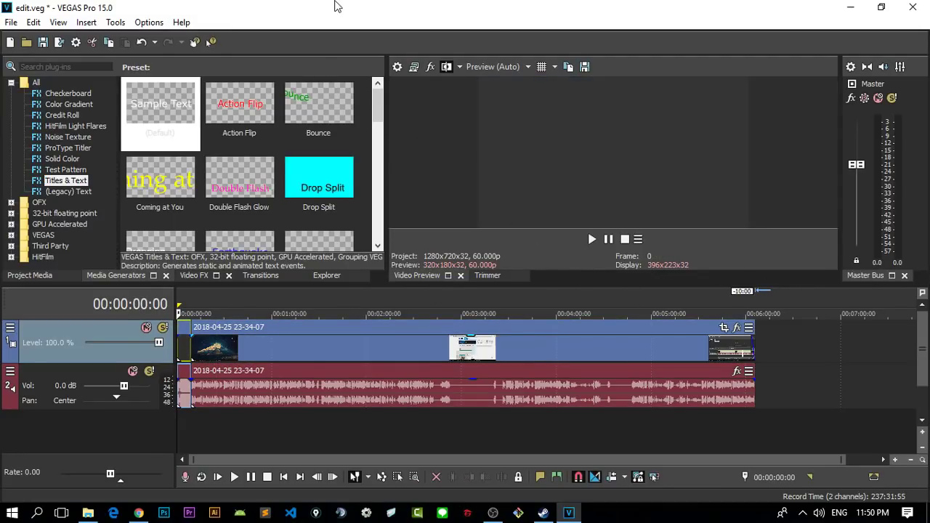
pyautogui.click(18, 24)
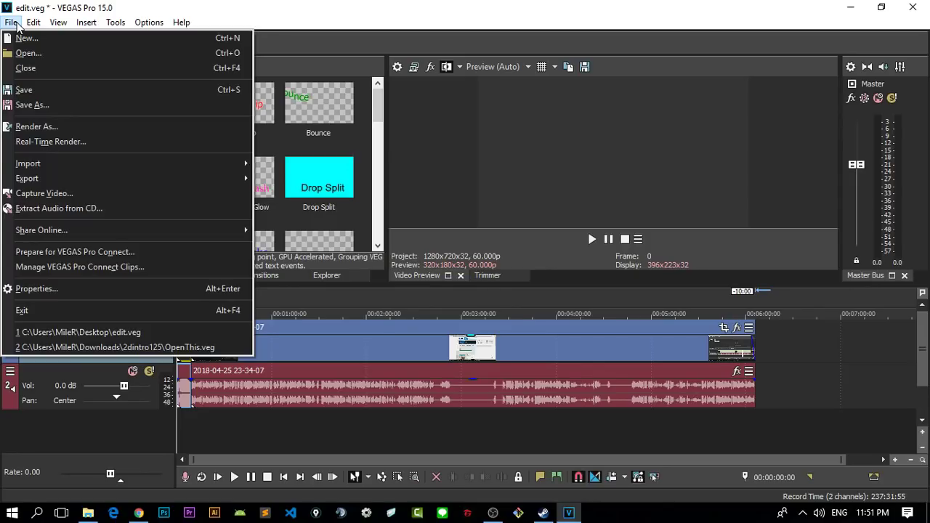
pyautogui.moveTo(33, 24)
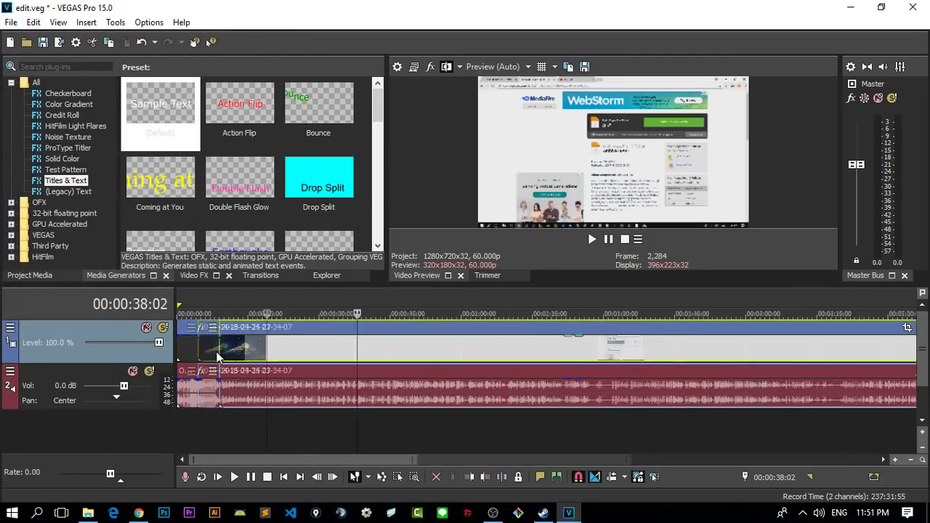
pyautogui.moveTo(224, 353)
pyautogui.mouseDown()
pyautogui.moveTo(276, 355)
pyautogui.moveTo(229, 343)
pyautogui.moveTo(237, 345)
pyautogui.mouseUp()
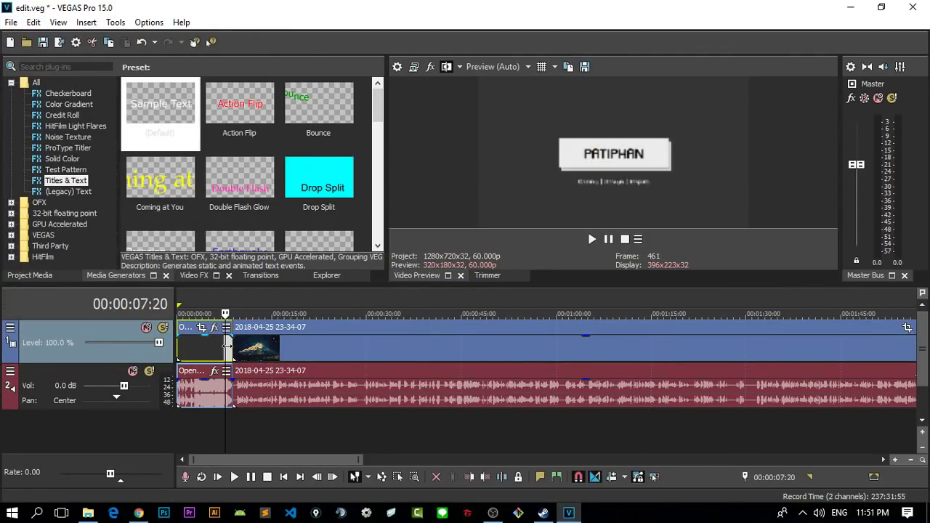
pyautogui.click(229, 346)
pyautogui.scroll(1, 376, 347)
pyautogui.scroll(-5, 370, 347)
pyautogui.click(179, 342)
# - Open the Render As settings and select the Internet 1920x1080-30p template of the Sony AVC/MVC format
pyautogui.click(11, 22)
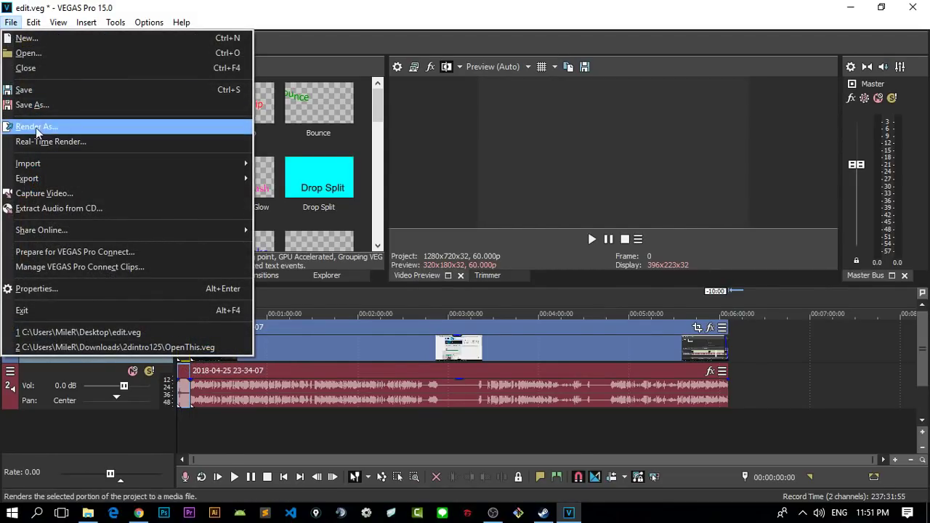
pyautogui.click(38, 127)
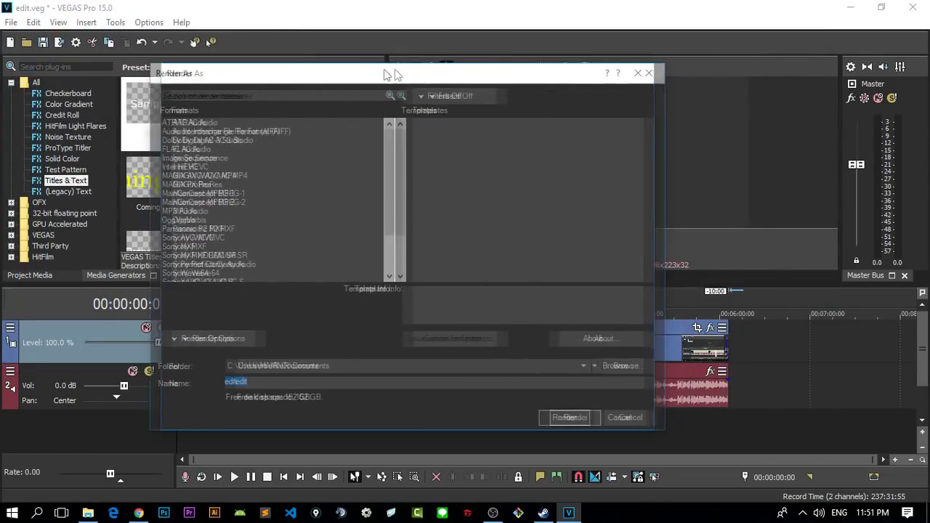
pyautogui.scroll(-3, 199, 201)
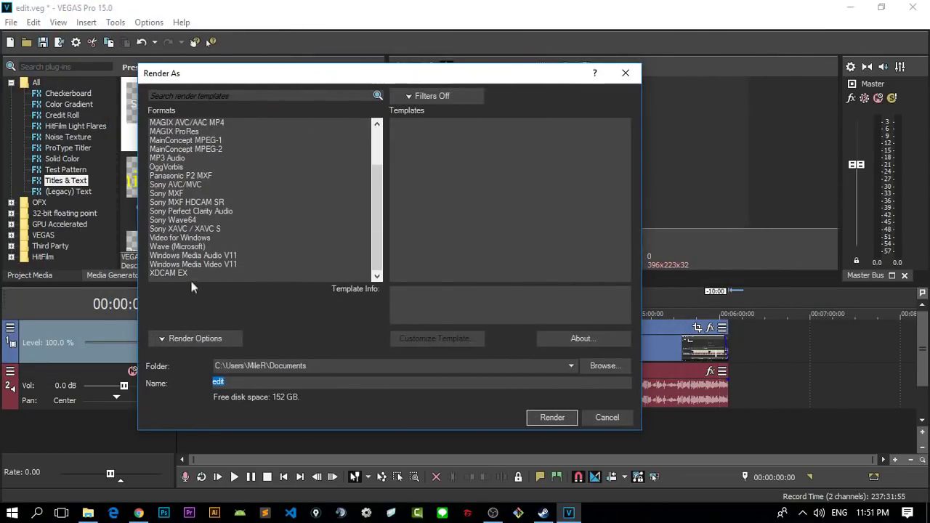
pyautogui.click(164, 184)
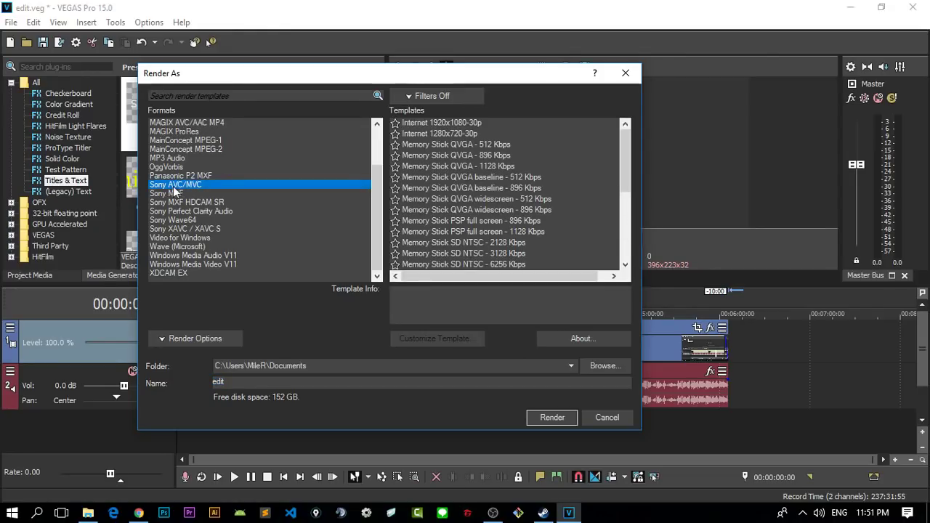
pyautogui.scroll(-4, 544, 237)
pyautogui.scroll(4, 461, 178)
pyautogui.click(448, 135)
pyautogui.click(451, 124)
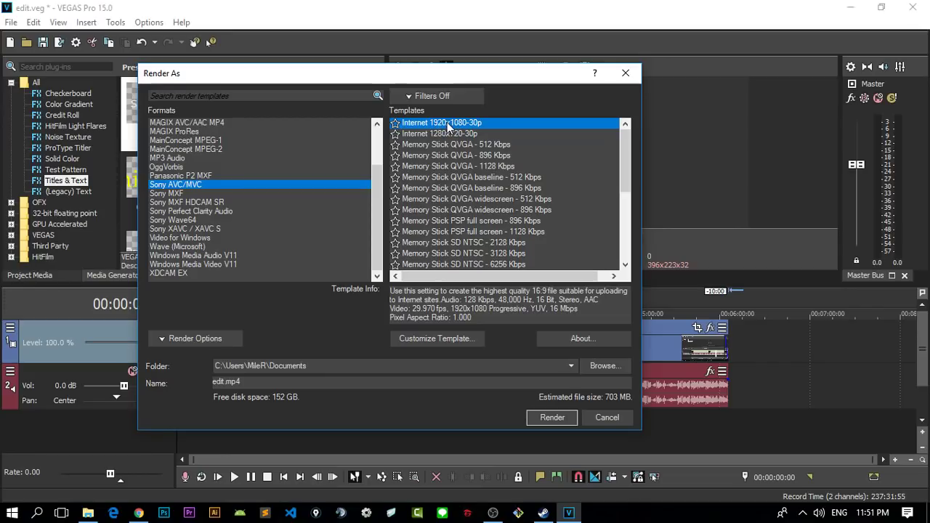
# - Compare the 5 Mbps HD 720-25p and 6 Mbps HD 720-30p templates of the Windows Media Video V11 format
pyautogui.click(179, 266)
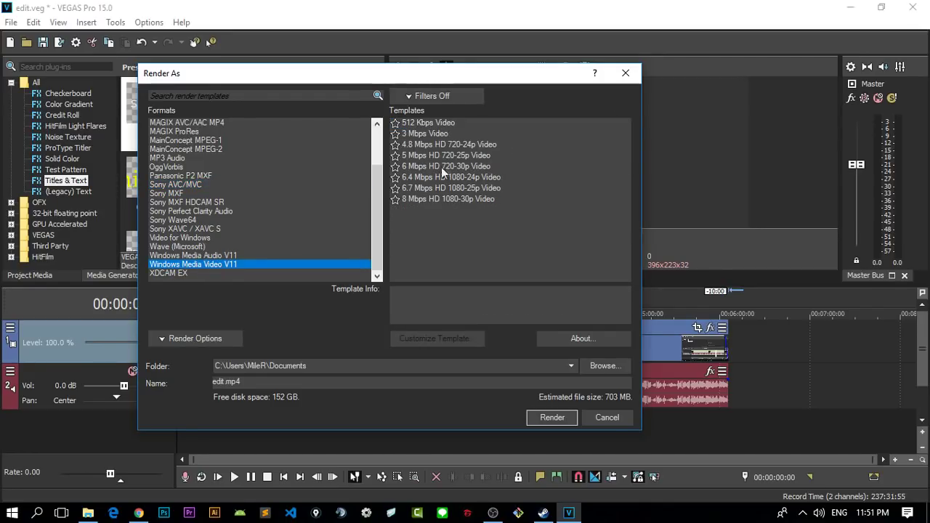
pyautogui.click(409, 156)
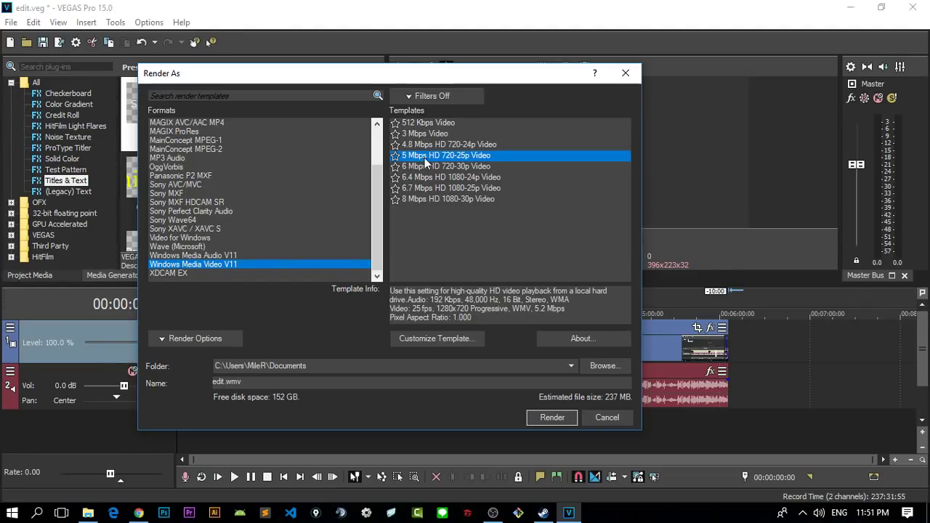
pyautogui.click(427, 166)
pyautogui.click(433, 156)
pyautogui.click(432, 166)
pyautogui.click(431, 155)
pyautogui.click(432, 166)
pyautogui.click(431, 156)
pyautogui.click(432, 166)
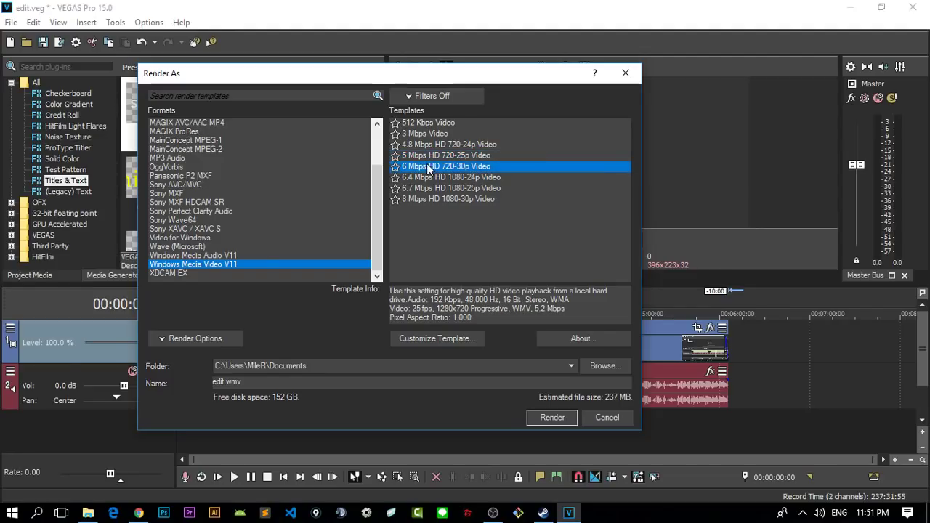
# - Choose the Sony AVC/MVC Internet 1280x720-30p template and customize its frame rate to 59.940 (Double NTSC)
pyautogui.click(180, 185)
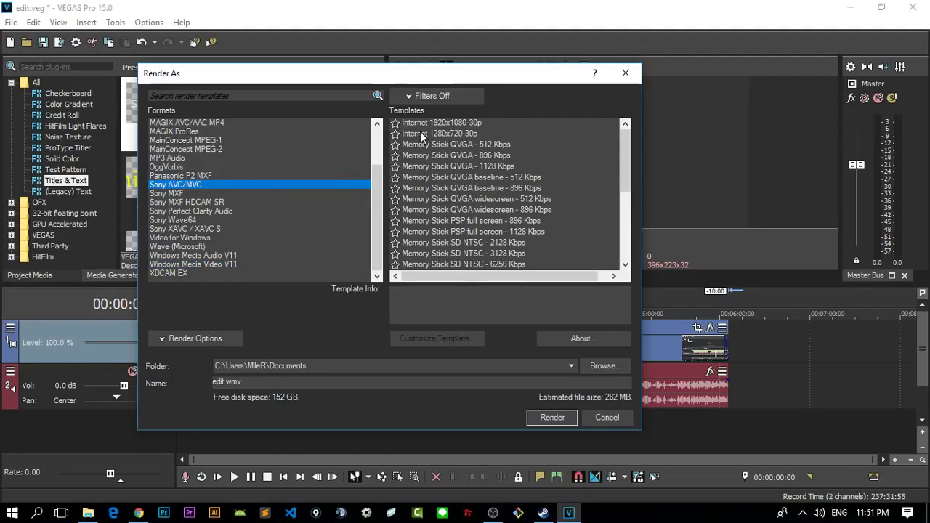
pyautogui.click(421, 135)
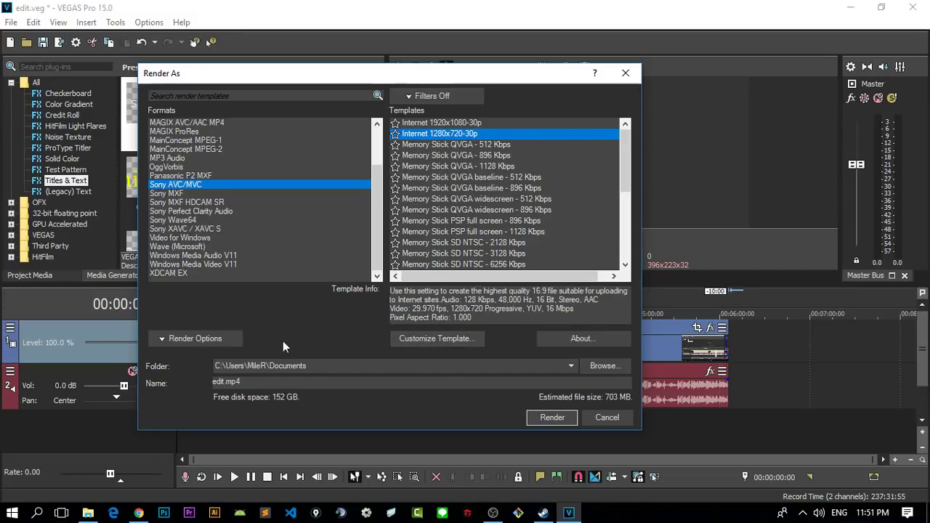
pyautogui.click(433, 339)
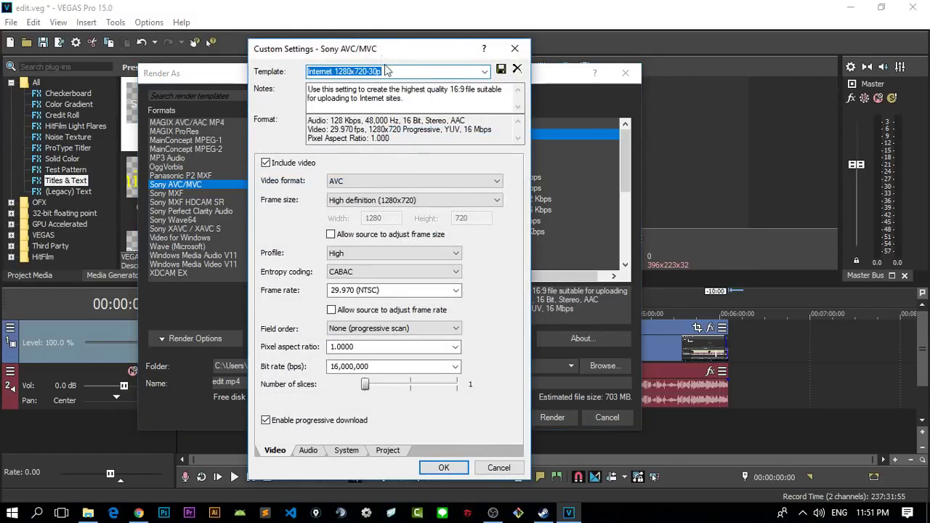
pyautogui.click(456, 291)
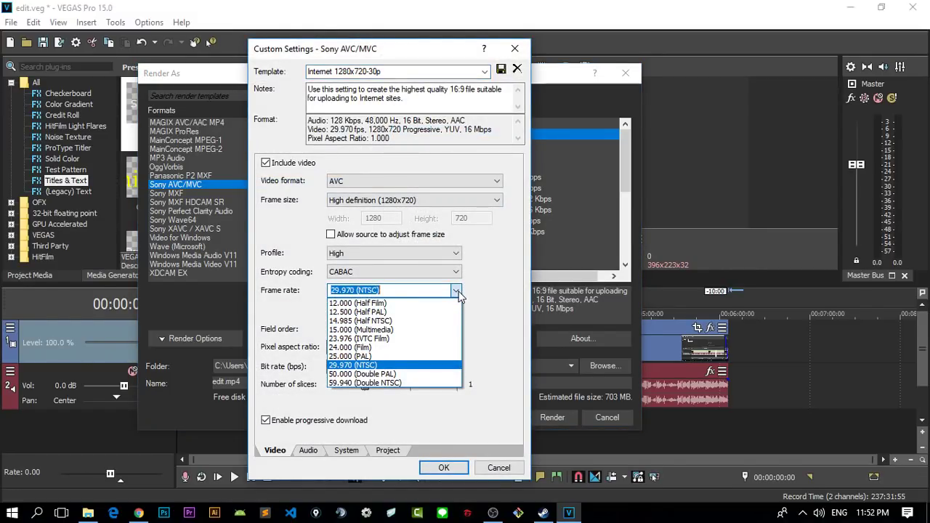
pyautogui.click(359, 383)
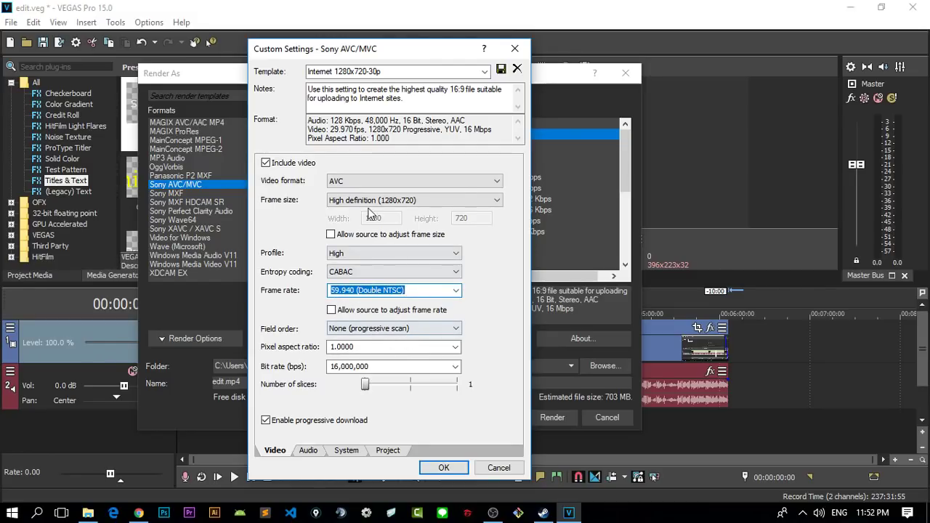
pyautogui.click(441, 468)
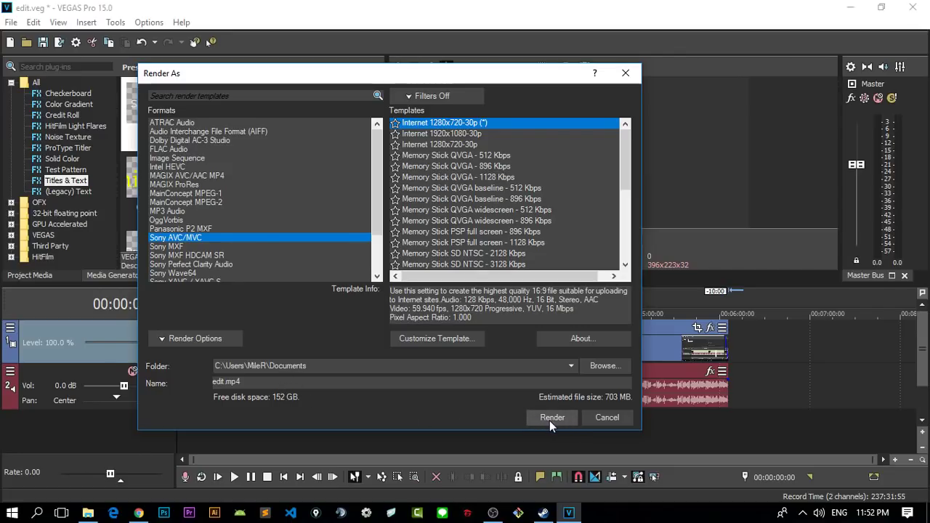
# - Examine the render output folder and open the folder browser, closing it without choosing another location
pyautogui.doubleClick(276, 366)
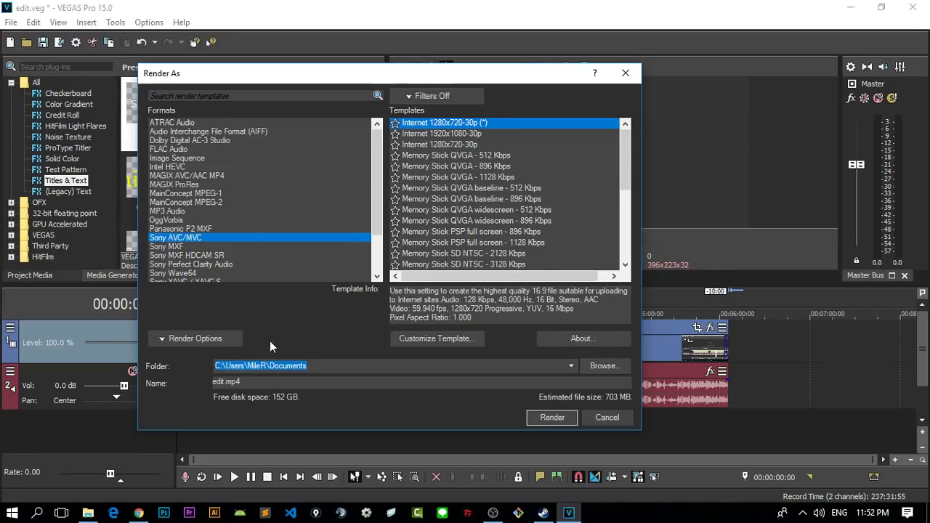
pyautogui.moveTo(313, 366)
pyautogui.mouseDown()
pyautogui.moveTo(208, 366)
pyautogui.moveTo(309, 364)
pyautogui.mouseUp()
pyautogui.moveTo(220, 366); pyautogui.dragTo(348, 367)
pyautogui.click(598, 365)
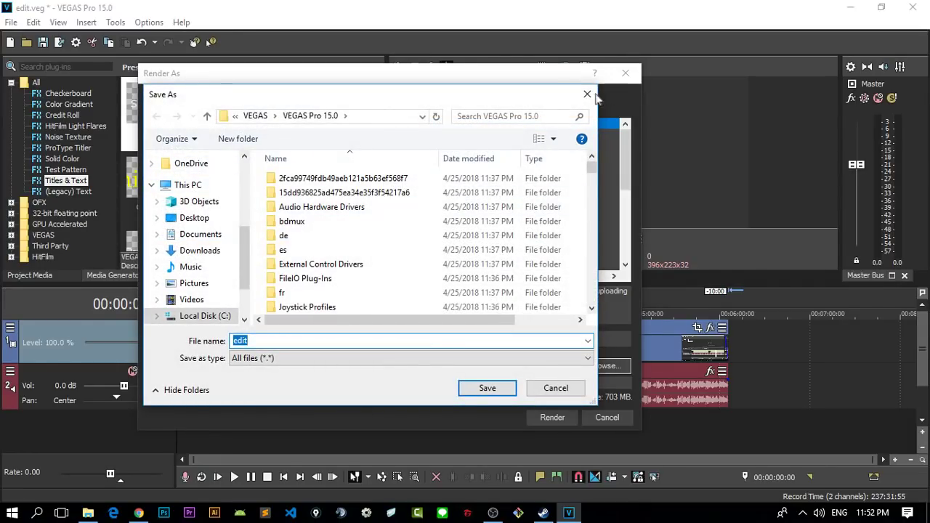
pyautogui.click(588, 94)
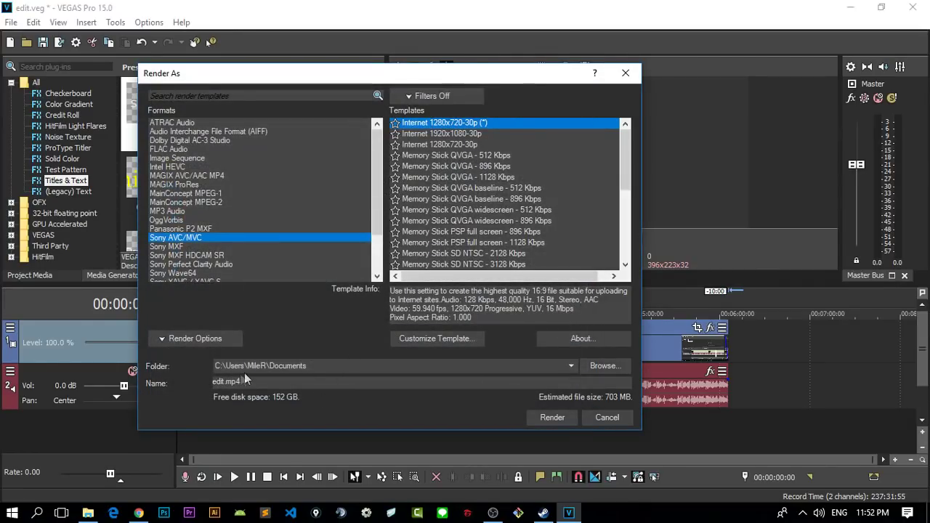
# - Name the output file "สอนลงโปรแกรมตัดต่อวิดีโอ VEGAS PRO 15 FULL สุดเจ๋ง" and start rendering
pyautogui.doubleClick(214, 382)
pyautogui.hotkey('alt', 'shift')
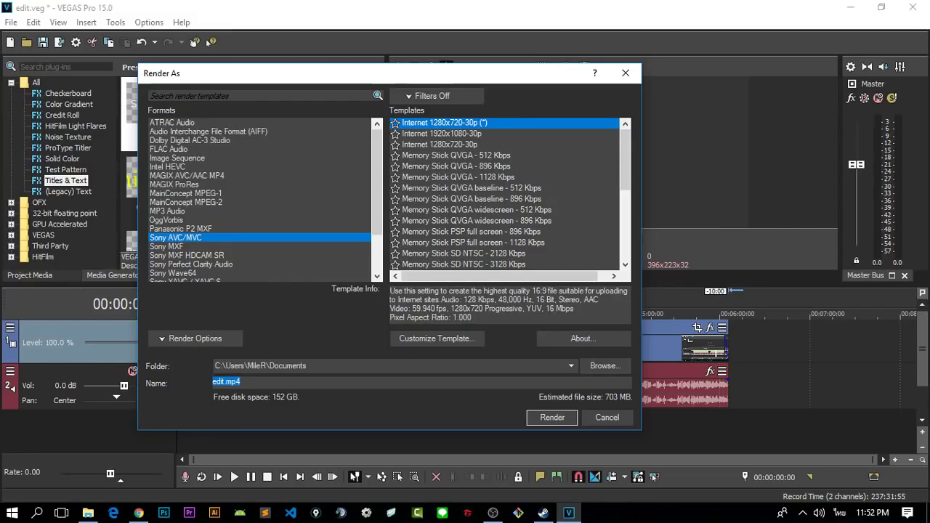
pyautogui.write('สอนลงโปรแกรม VEGAS PRO 15 FULL')
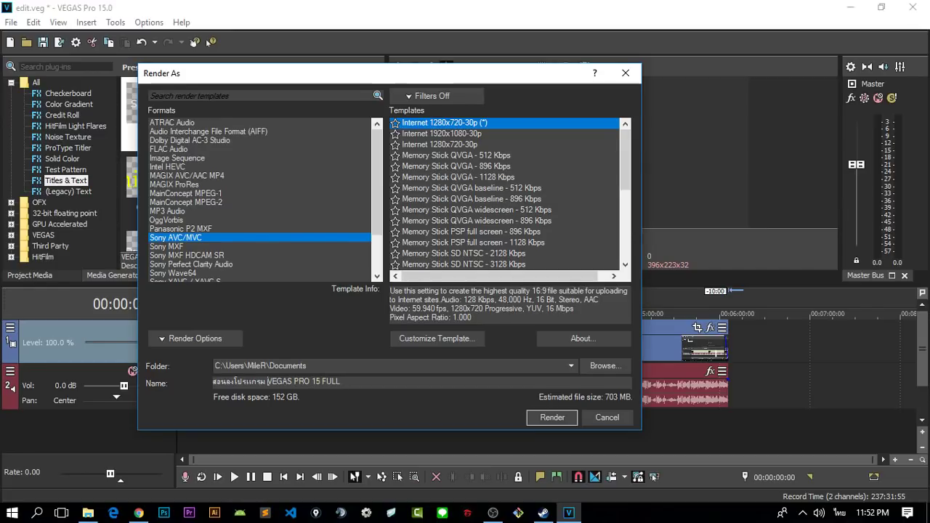
pyautogui.write('ตัดต่อ')
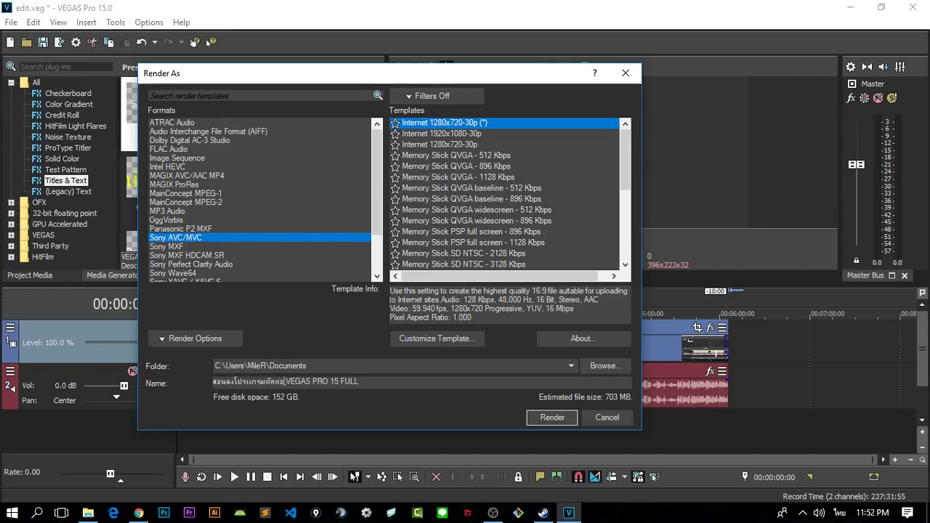
pyautogui.write('วิดีโอ')
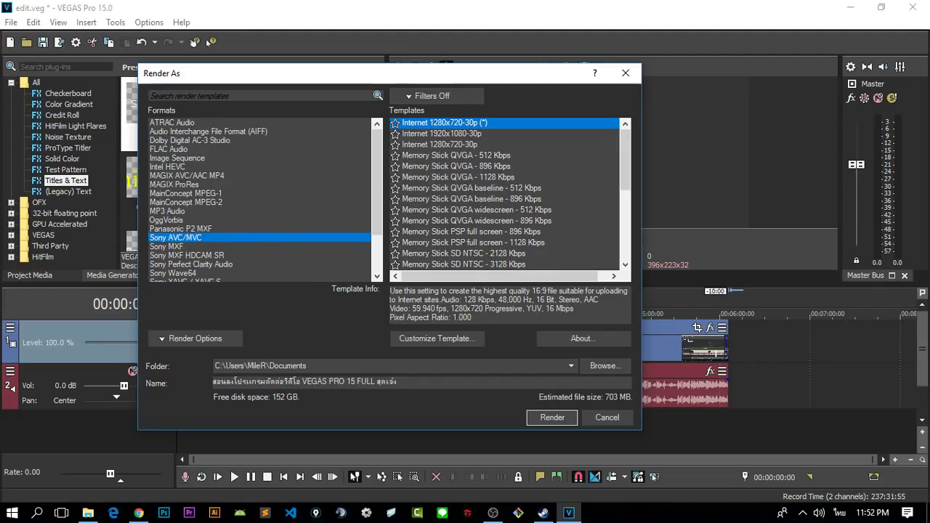
pyautogui.click(544, 416)
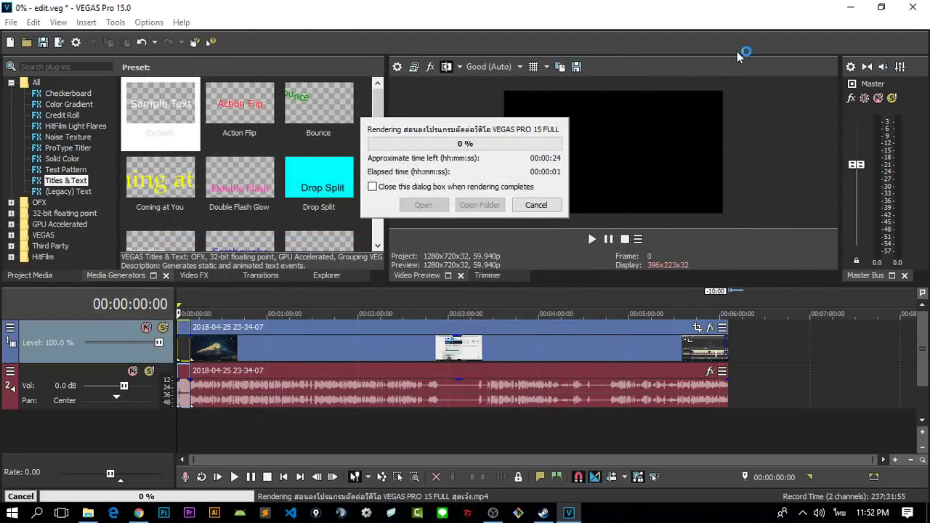